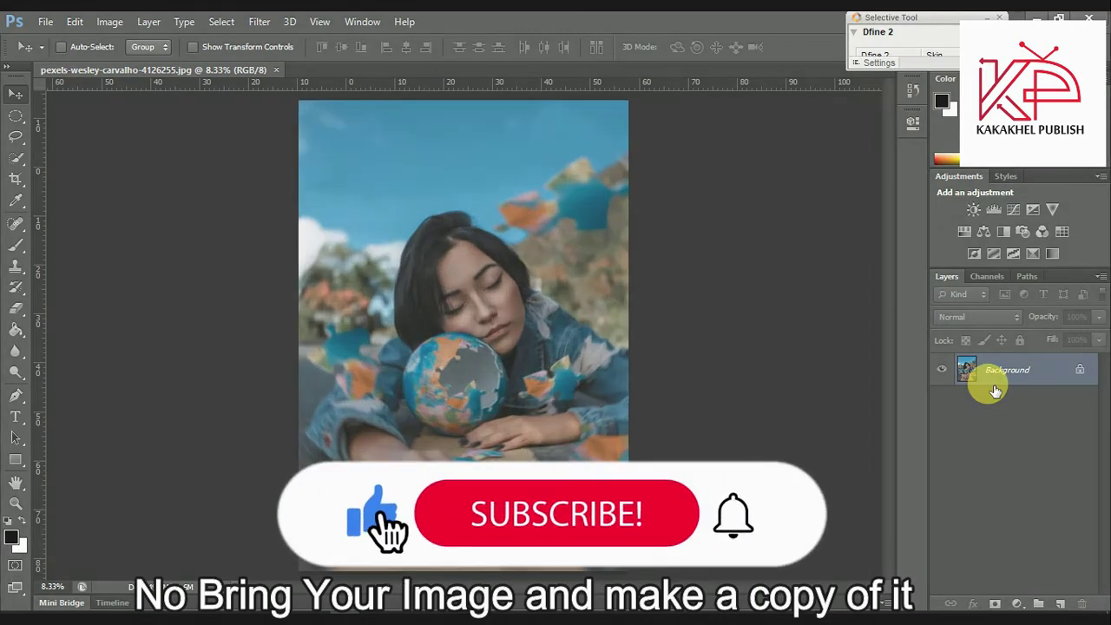
# Step: Duplicate the Background layer, hide the original, and zoom in on the globe
pyautogui.hotkey('ctrl', '+')
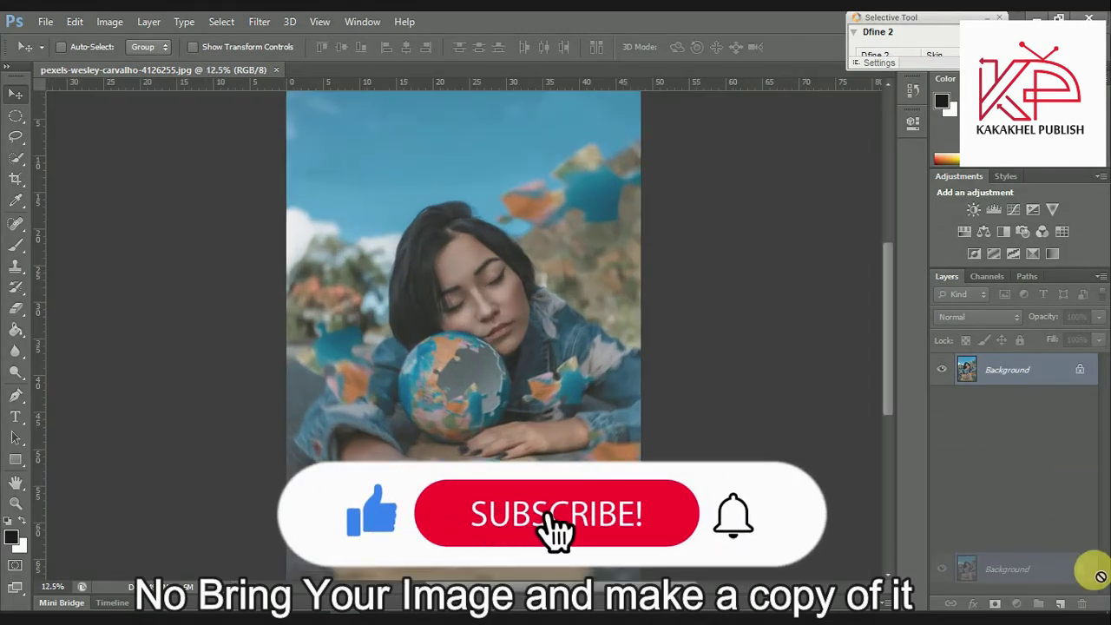
pyautogui.moveTo(999, 369)
pyautogui.mouseDown()
pyautogui.moveTo(1085, 605)
pyautogui.moveTo(1061, 604)
pyautogui.mouseUp()
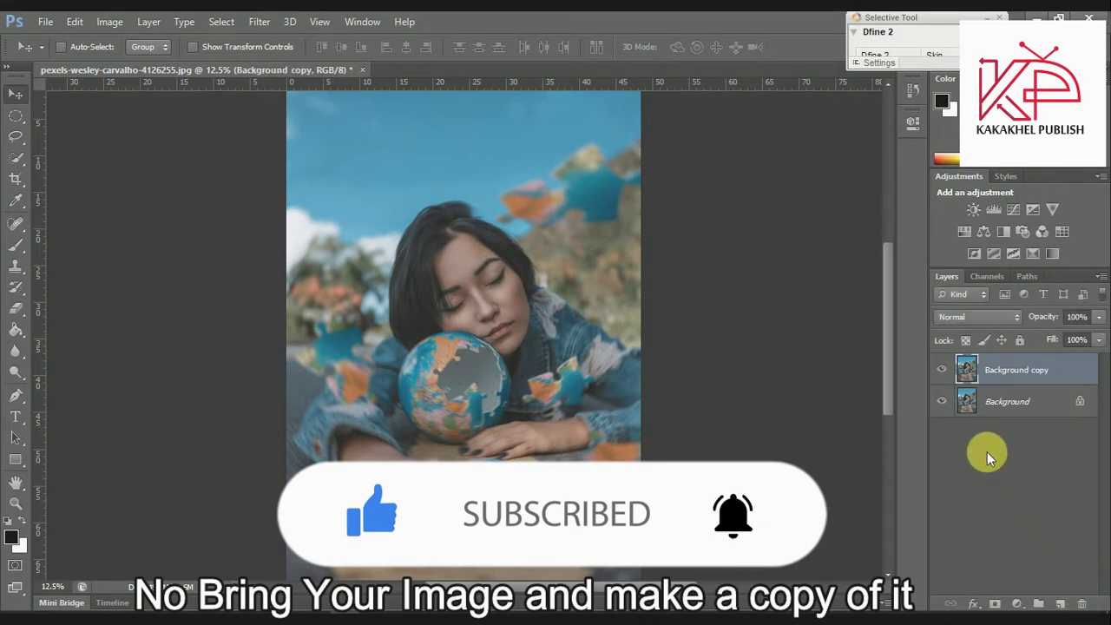
pyautogui.click(944, 402)
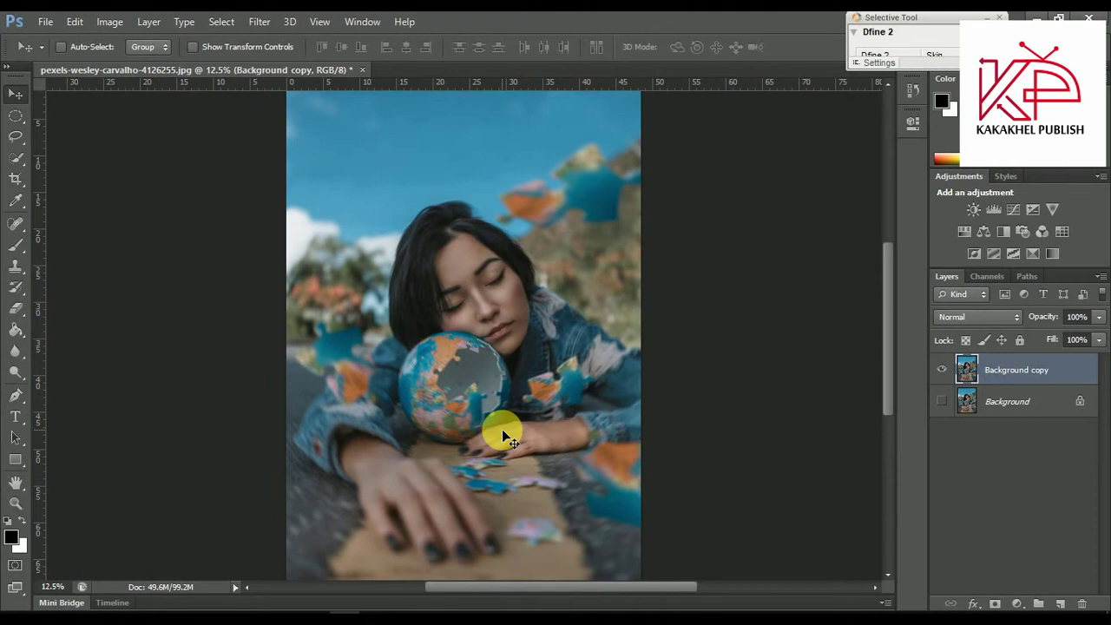
pyautogui.hotkey('ctrl', '+')
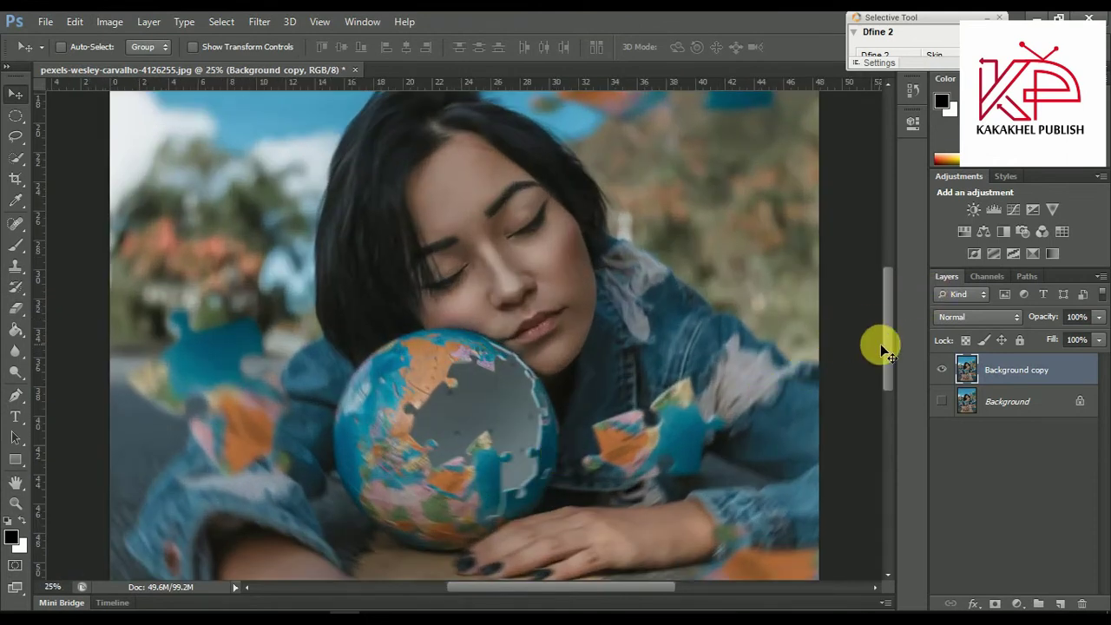
pyautogui.hotkey('ctrl', '+')
pyautogui.moveTo(891, 326); pyautogui.dragTo(886, 351)
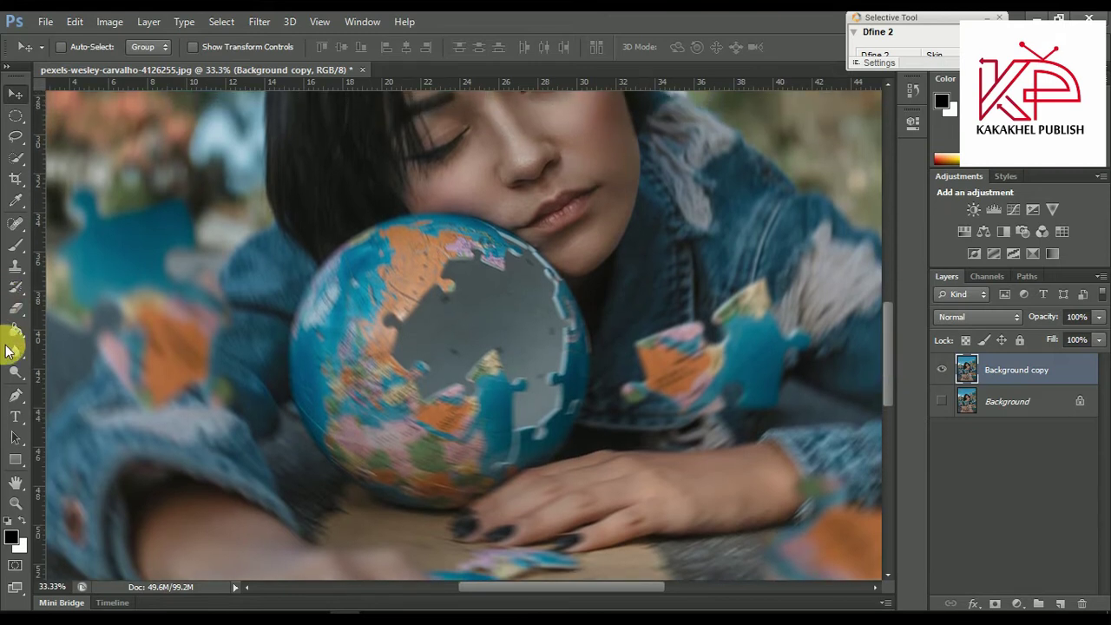
pyautogui.click(15, 395)
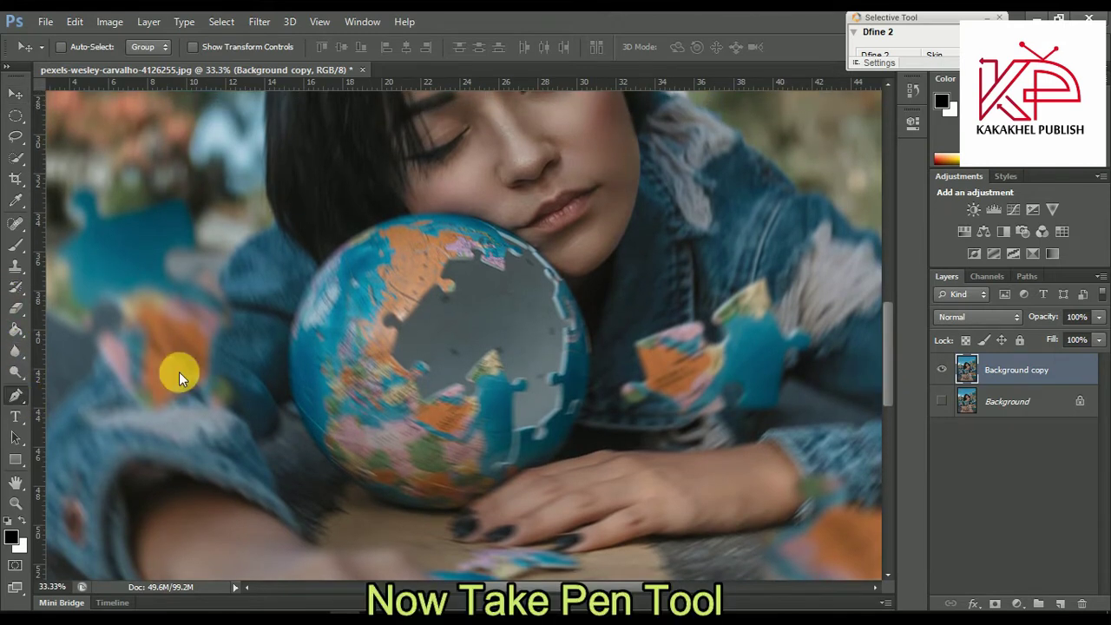
# Step: Start the globe path at its lower-left and place points up the left edge
pyautogui.click(339, 468)
pyautogui.click(320, 448)
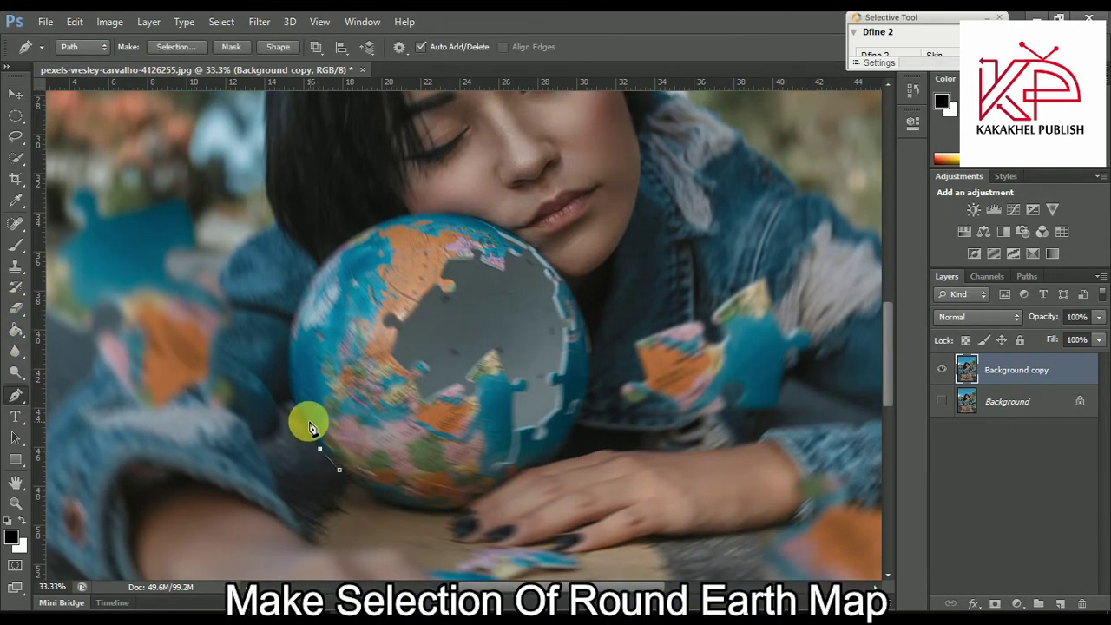
pyautogui.click(303, 417)
pyautogui.click(287, 372)
pyautogui.click(288, 337)
pyautogui.click(300, 303)
pyautogui.click(315, 268)
pyautogui.click(335, 253)
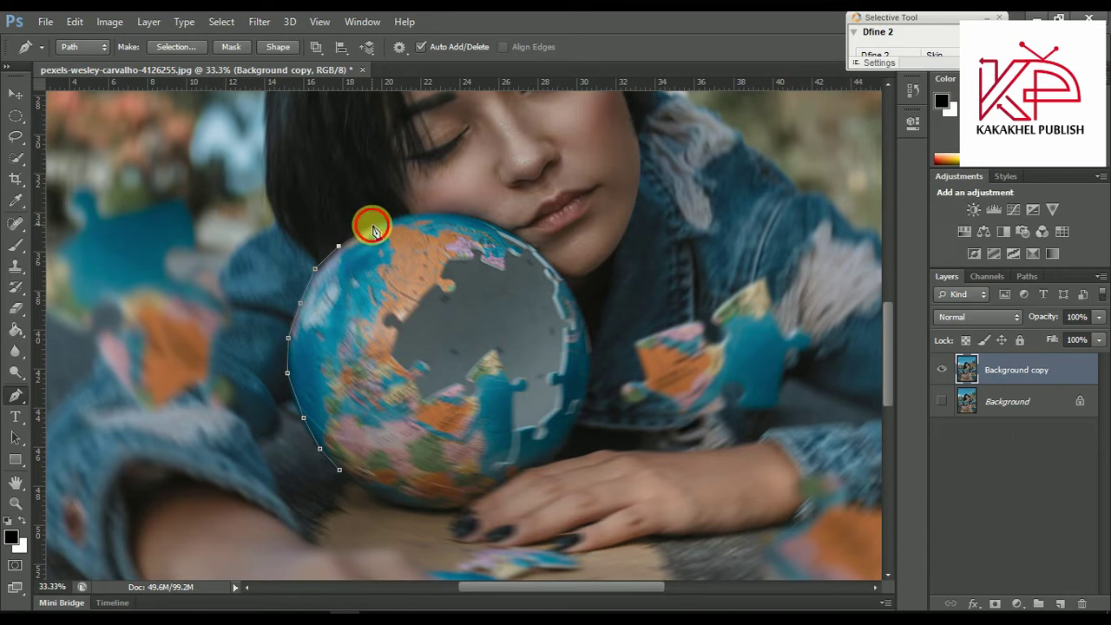
# Step: Continue the path across the globe's top and down its upper-right edge
pyautogui.moveTo(390, 230); pyautogui.dragTo(404, 212)
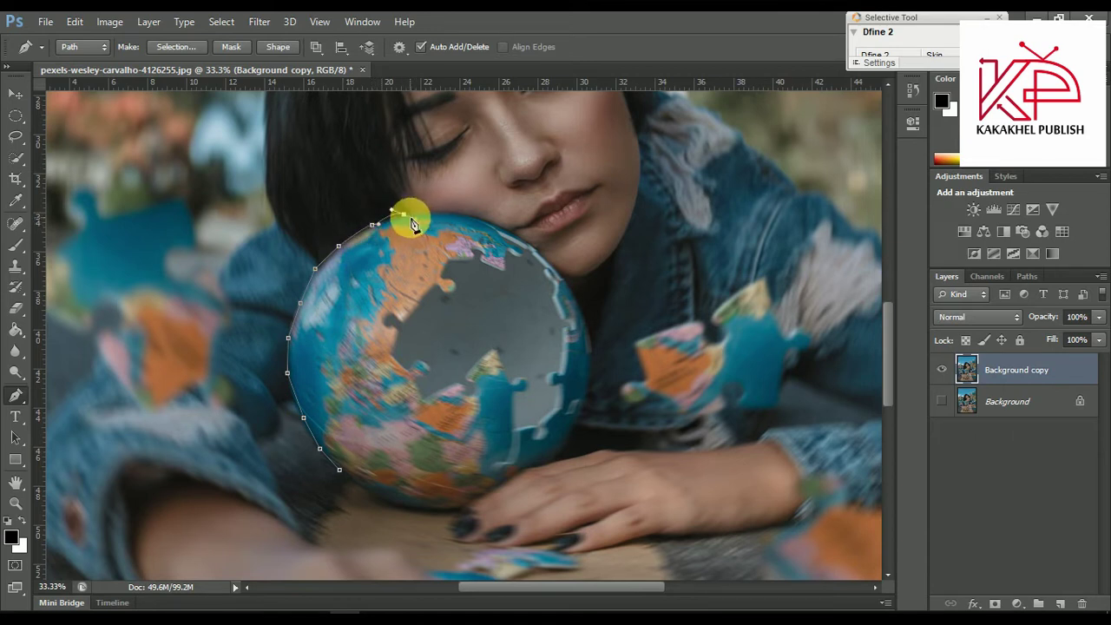
pyautogui.click(397, 215)
pyautogui.click(440, 211)
pyautogui.moveTo(469, 217); pyautogui.dragTo(484, 227)
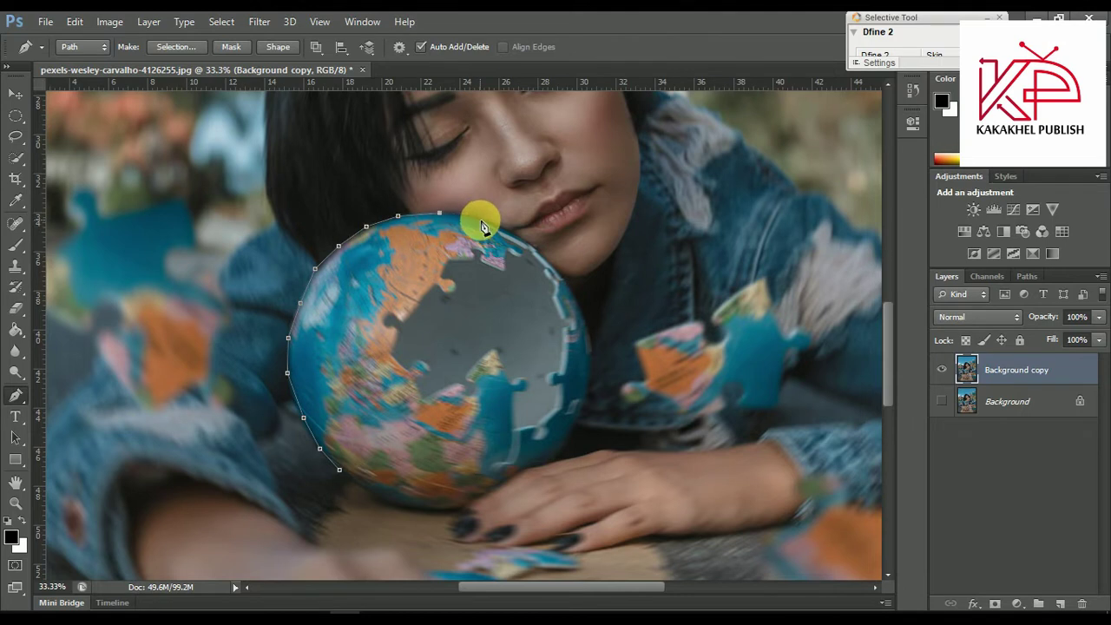
pyautogui.click(481, 221)
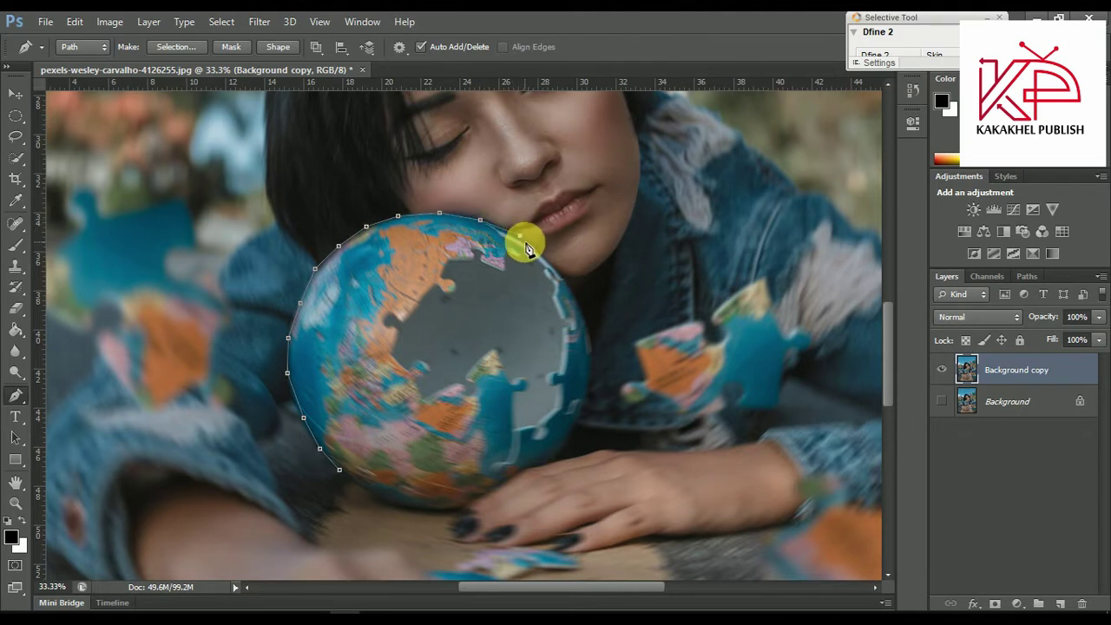
pyautogui.click(519, 235)
pyautogui.click(532, 245)
pyautogui.click(545, 256)
pyautogui.click(555, 265)
pyautogui.click(562, 278)
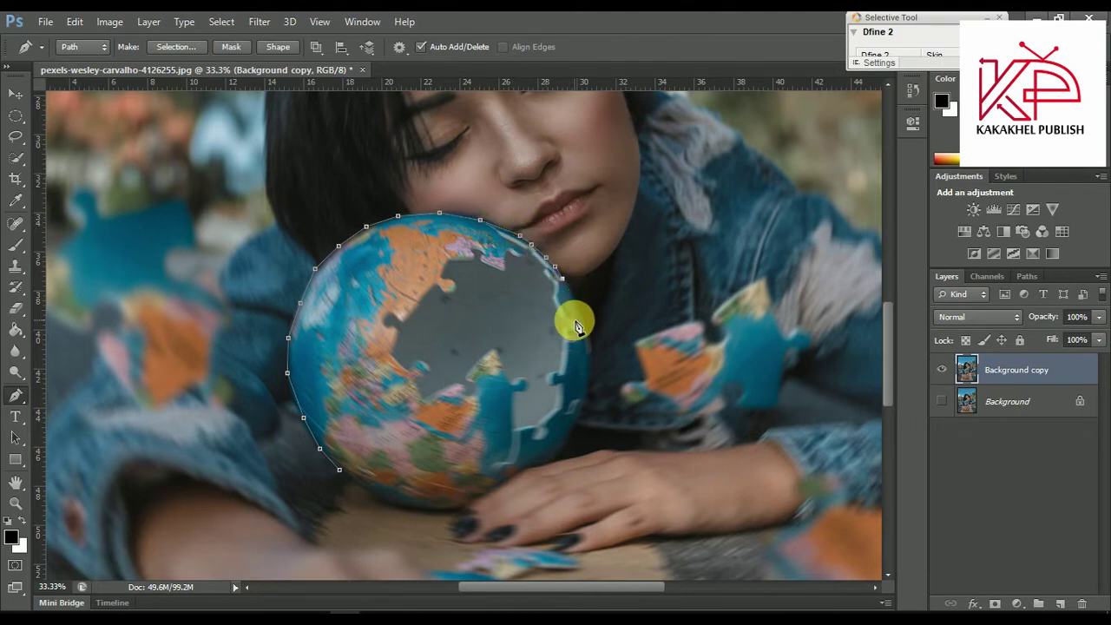
# Step: Extend the path down the globe's right edge, removing a misplaced point
pyautogui.click(569, 289)
pyautogui.click(578, 309)
pyautogui.click(590, 337)
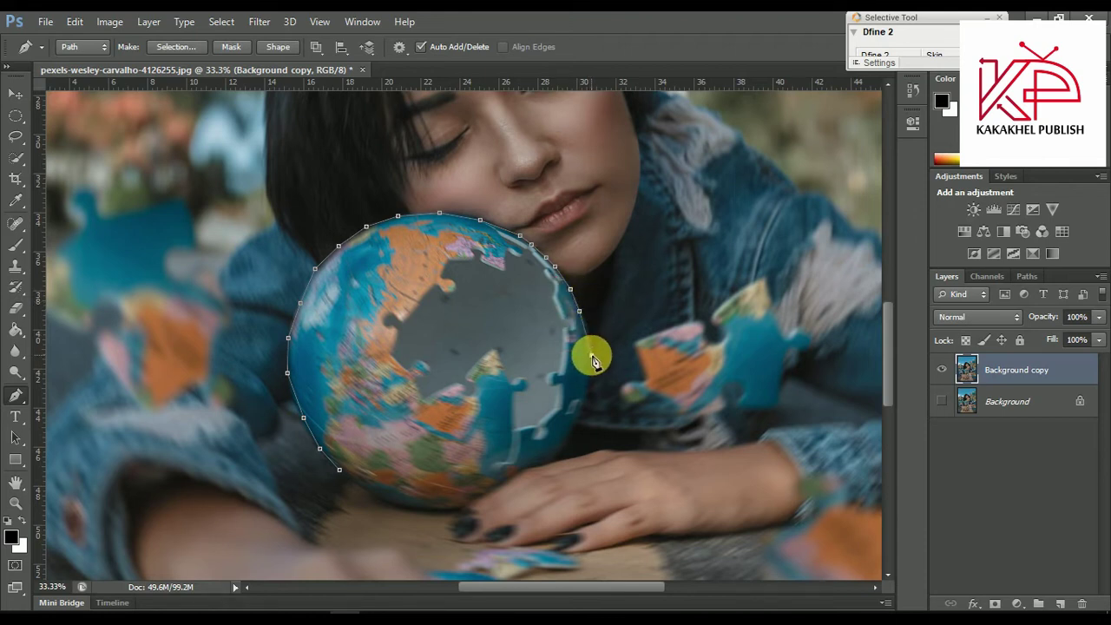
pyautogui.click(591, 357)
pyautogui.click(592, 352)
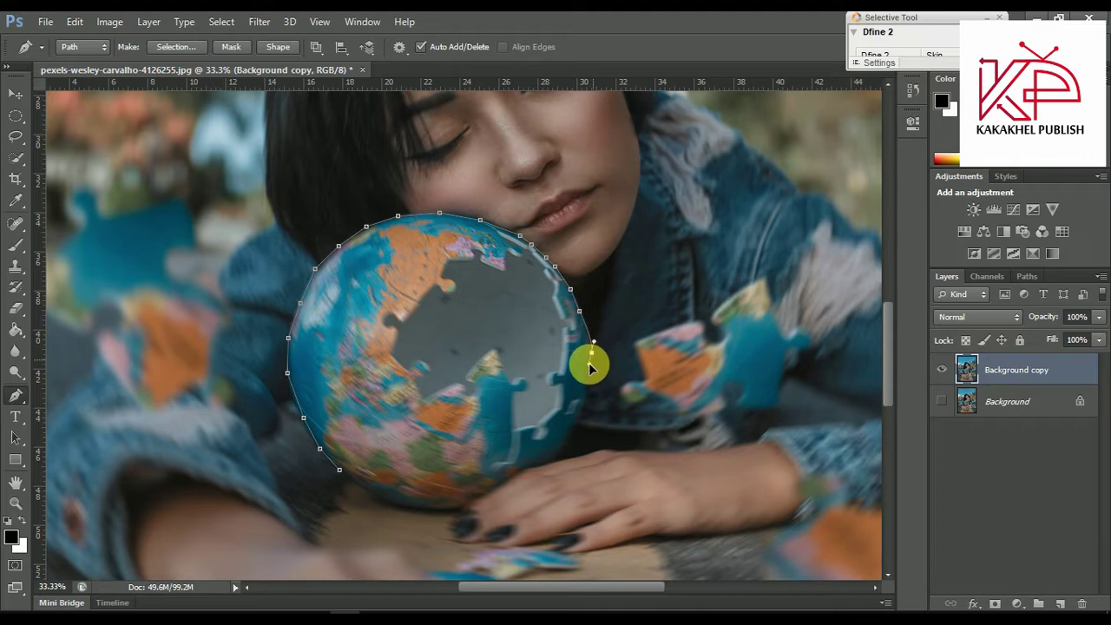
pyautogui.click(594, 341)
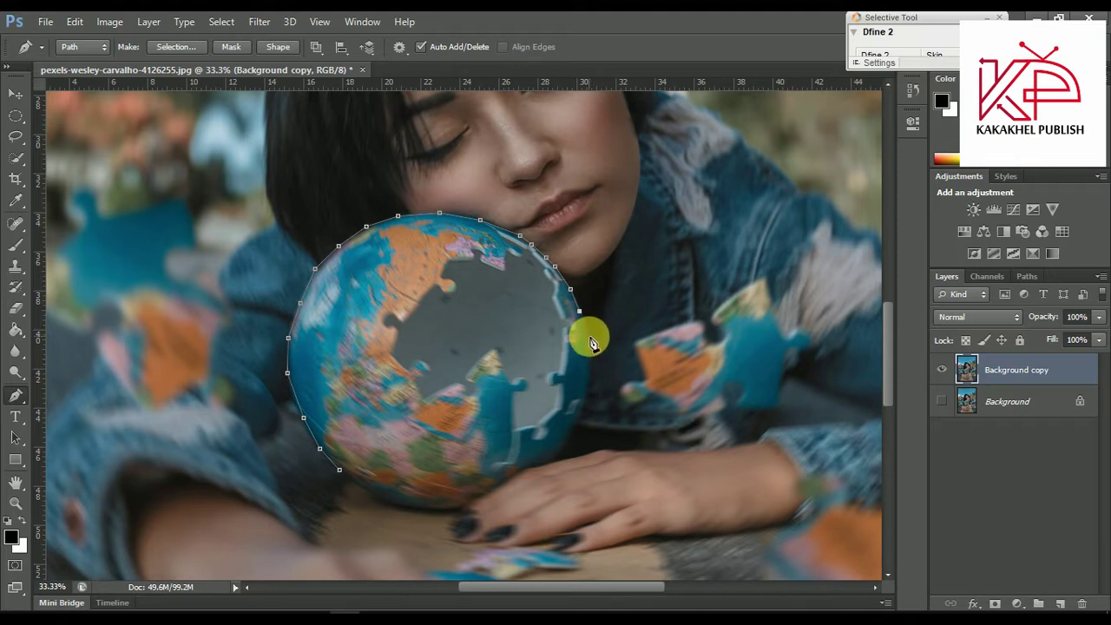
pyautogui.click(589, 338)
pyautogui.click(591, 367)
pyautogui.click(583, 404)
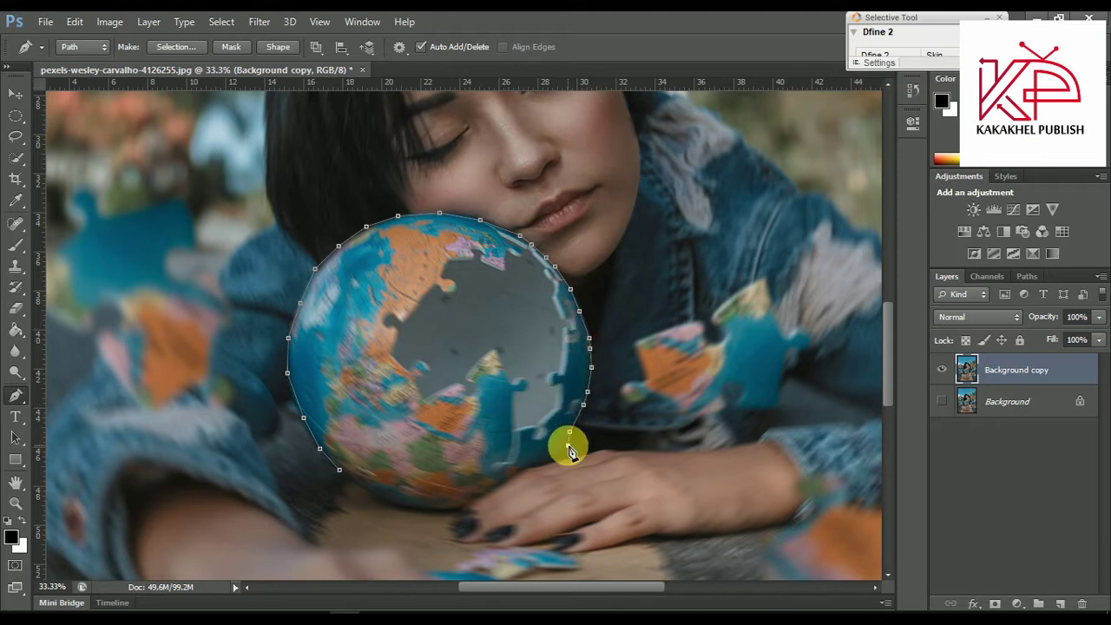
# Step: Finish the path along the globe's bottom edge and select the completed path
pyautogui.click(528, 460)
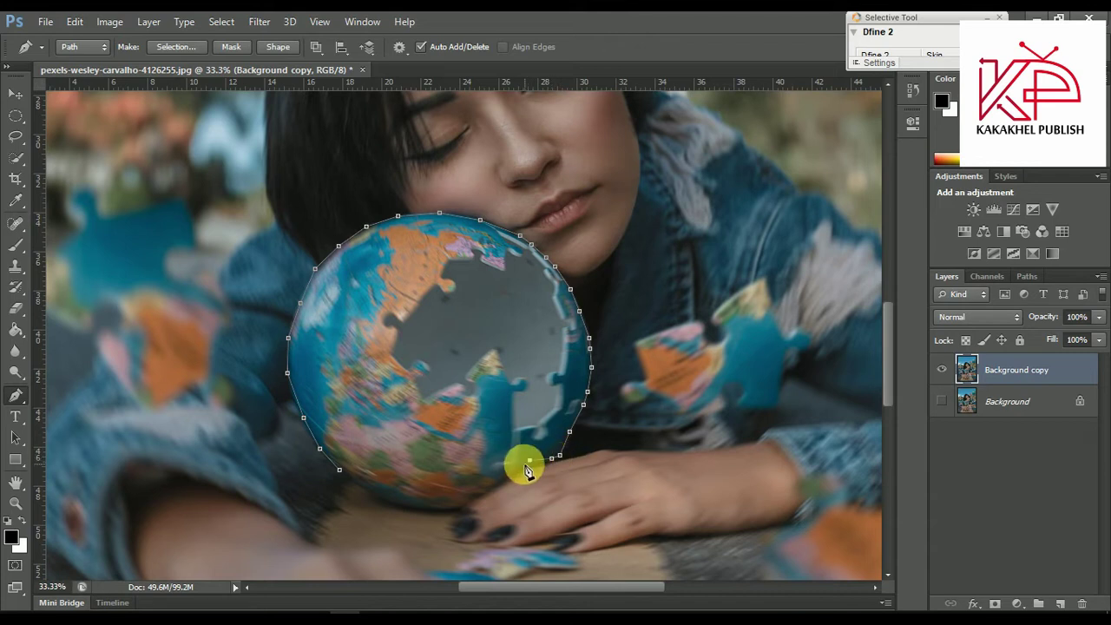
pyautogui.click(508, 474)
pyautogui.click(496, 483)
pyautogui.click(484, 492)
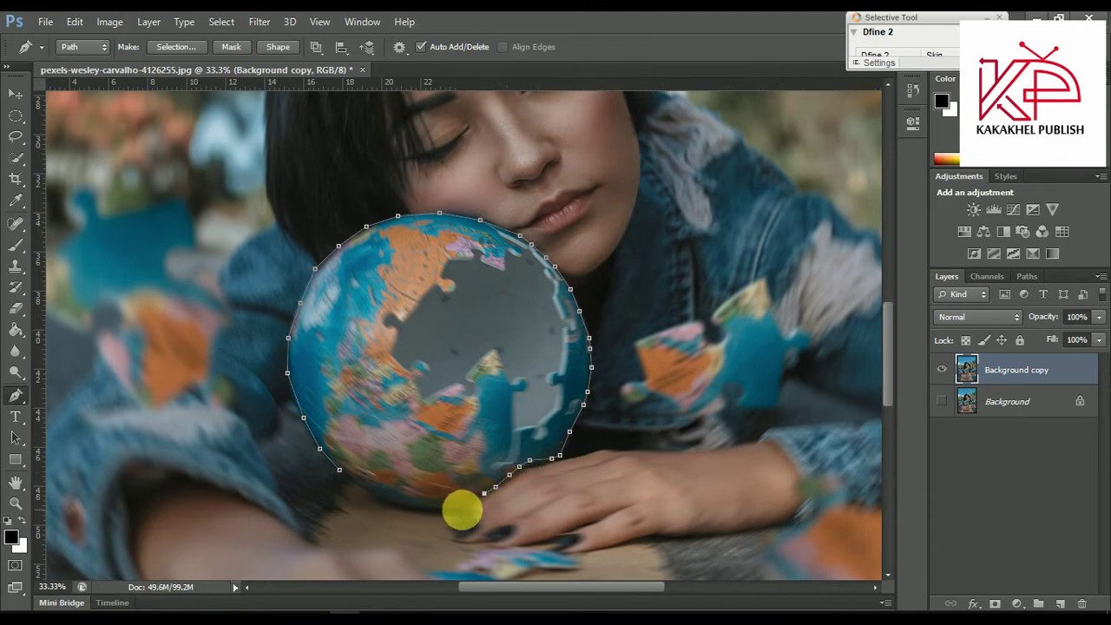
pyautogui.click(462, 505)
pyautogui.click(446, 511)
pyautogui.click(432, 511)
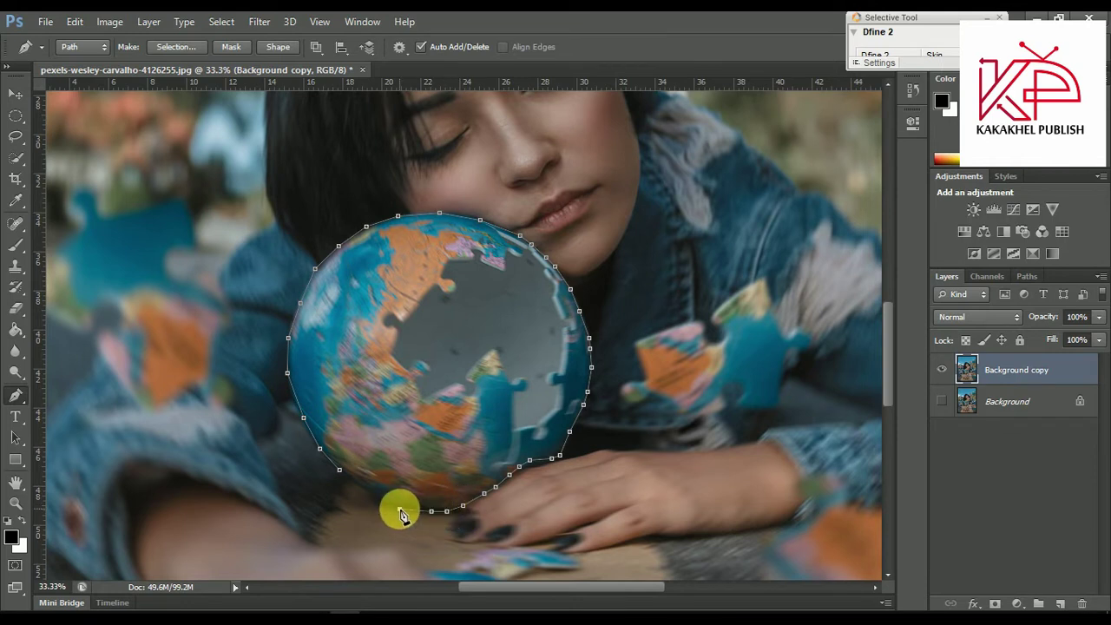
pyautogui.click(399, 508)
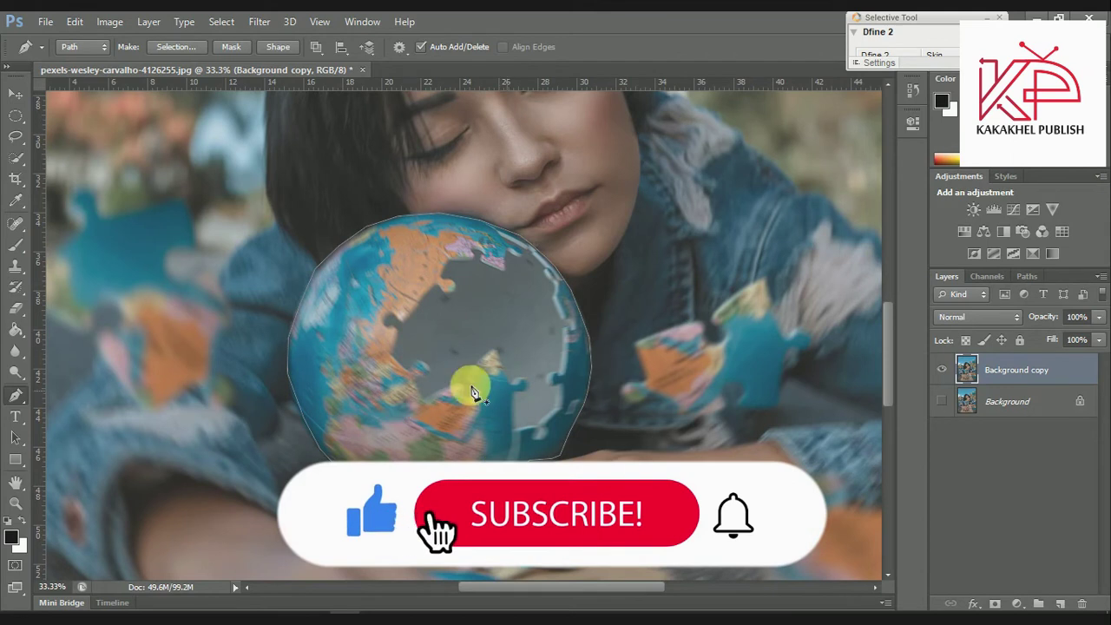
pyautogui.click(291, 379)
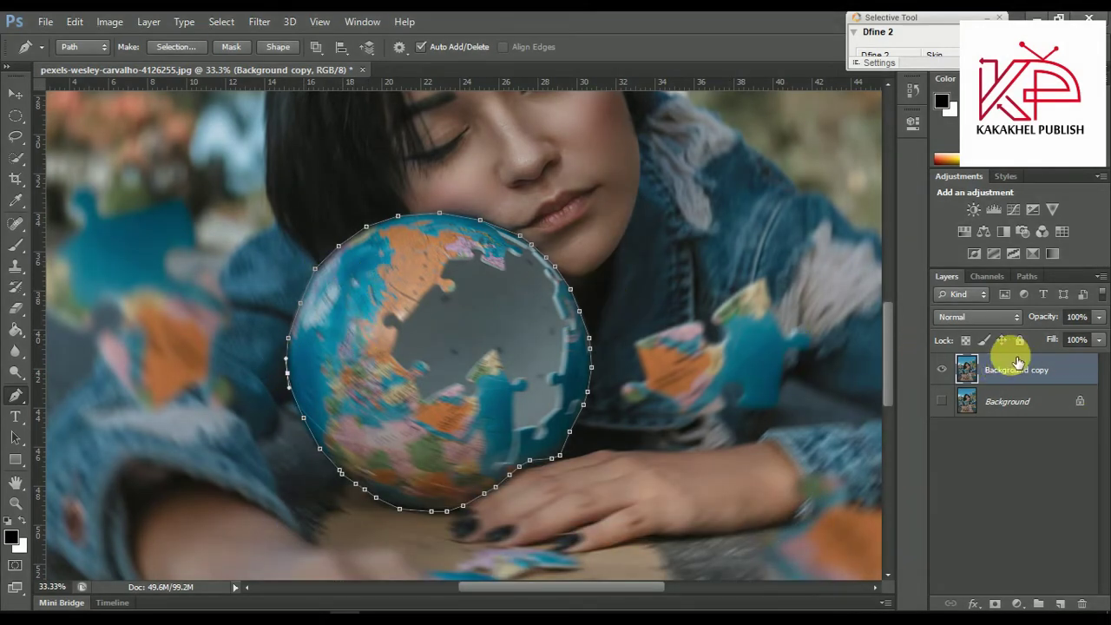
pyautogui.rightClick(463, 360)
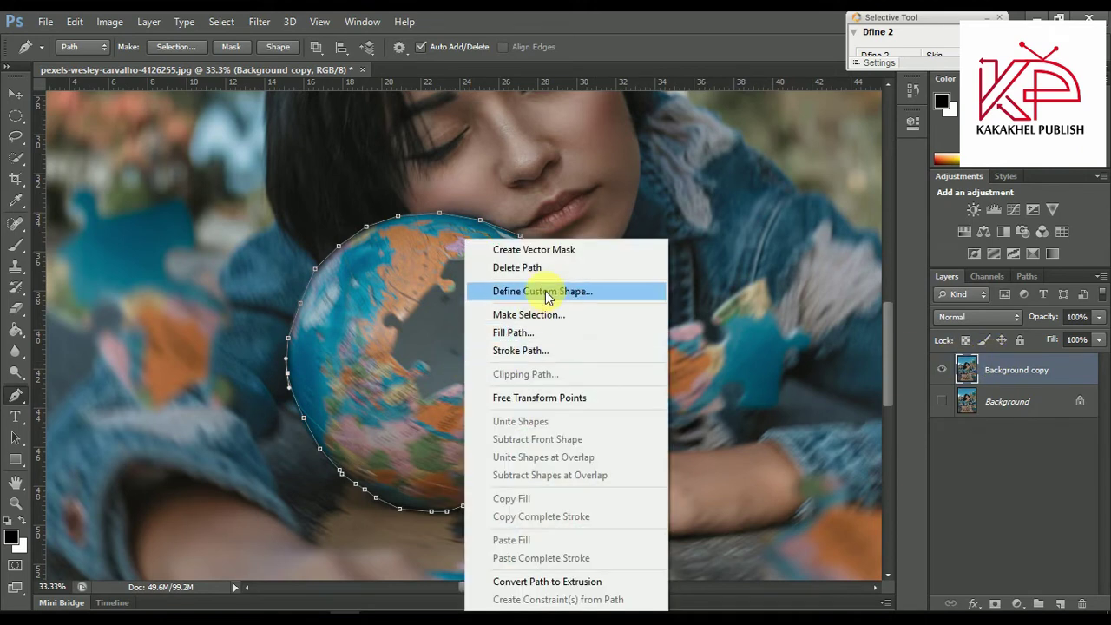
# Step: Turn the globe path into a selection, copy it to Layer 1, and group it as Group 1
pyautogui.click(545, 315)
pyautogui.click(633, 183)
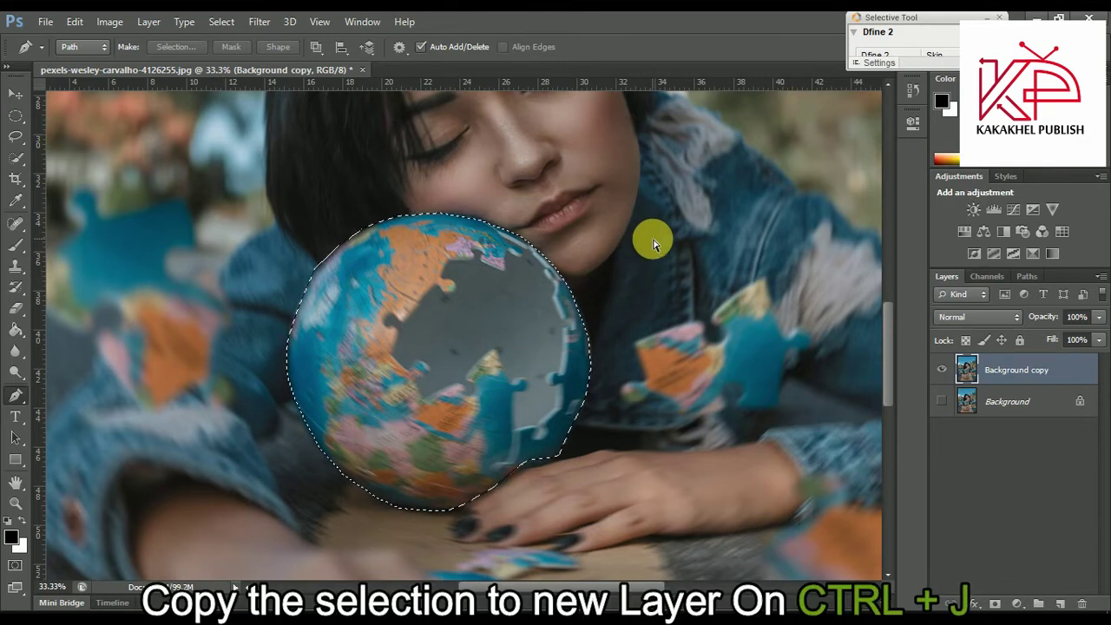
pyautogui.hotkey('ctrl', 'j')
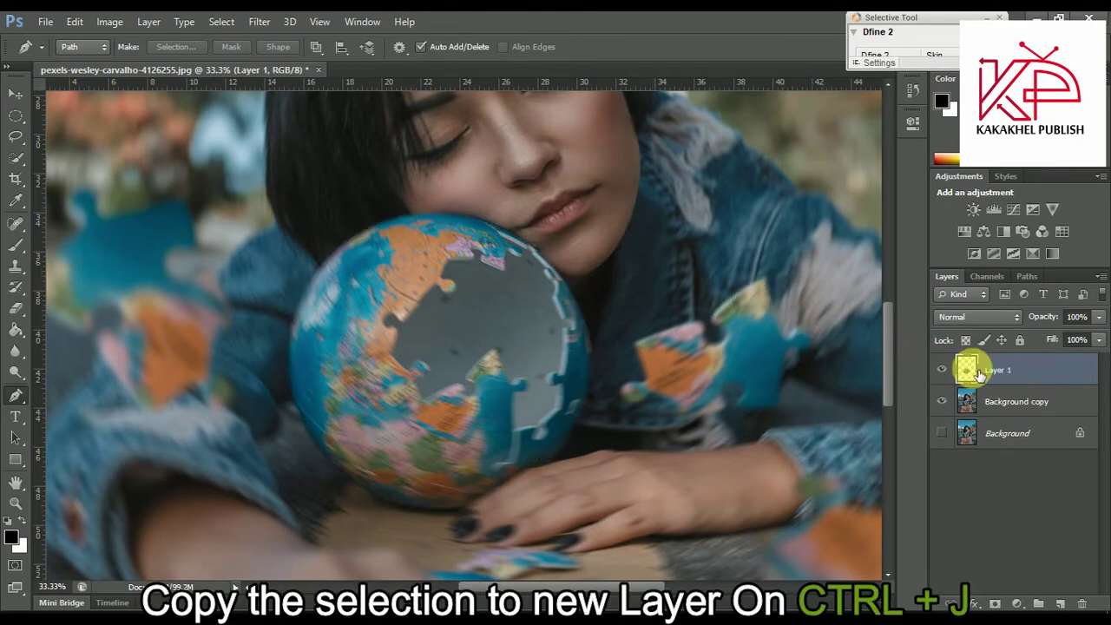
pyautogui.click(942, 401)
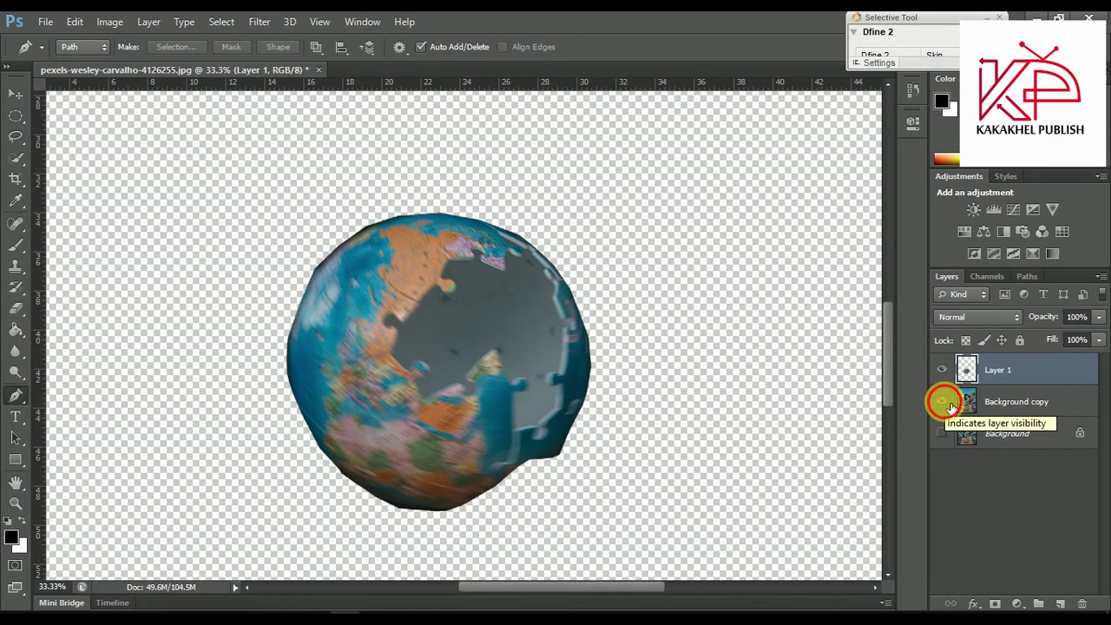
pyautogui.click(942, 401)
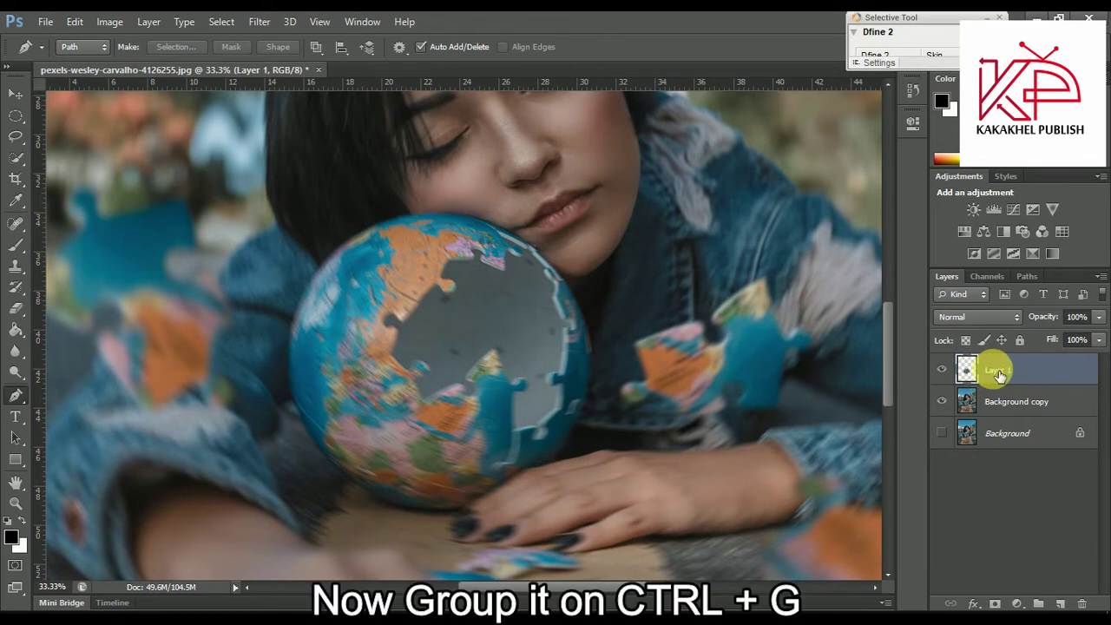
pyautogui.hotkey('ctrl', 'g')
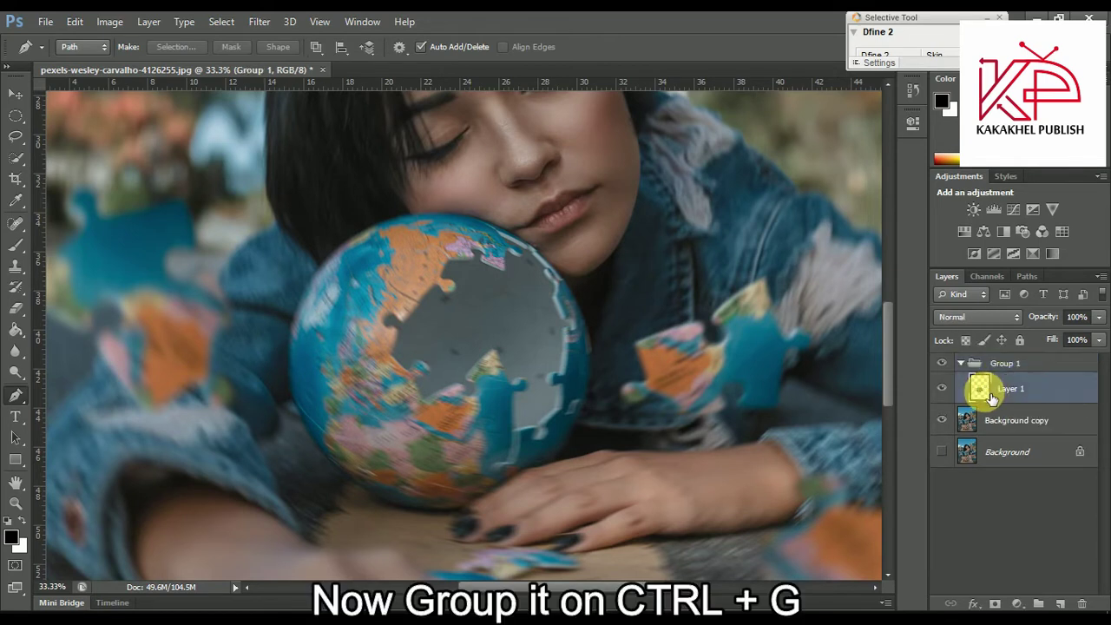
# Step: Duplicate Layer 1, set the copy to Screen blending, and convert it to a smart object
pyautogui.hotkey('ctrl', 'j')
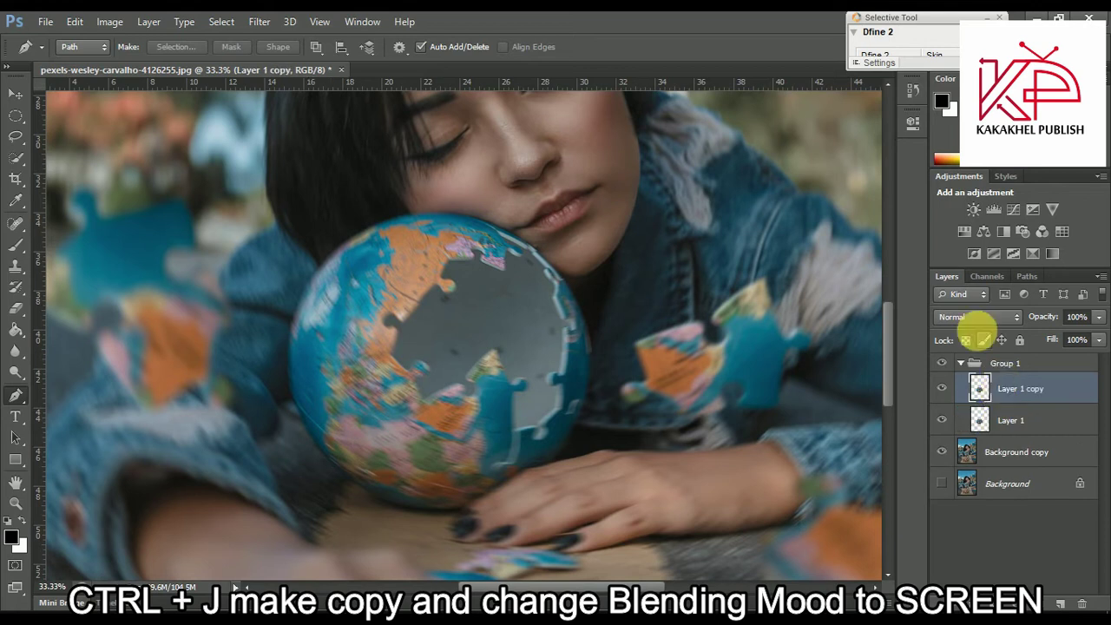
pyautogui.click(968, 316)
pyautogui.click(954, 149)
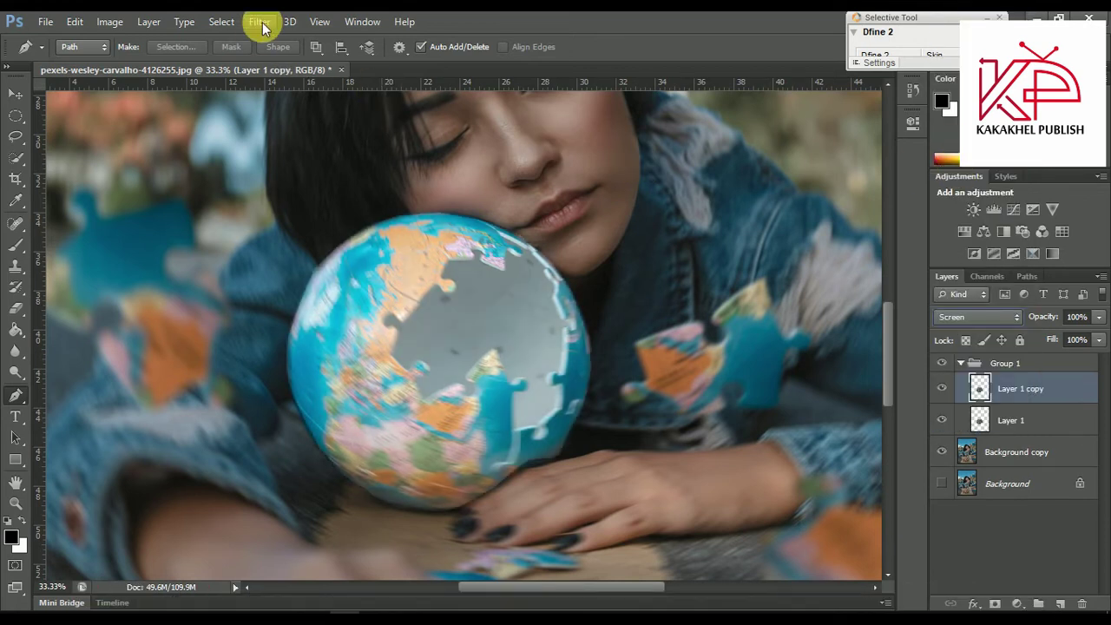
pyautogui.rightClick(1029, 388)
pyautogui.click(752, 188)
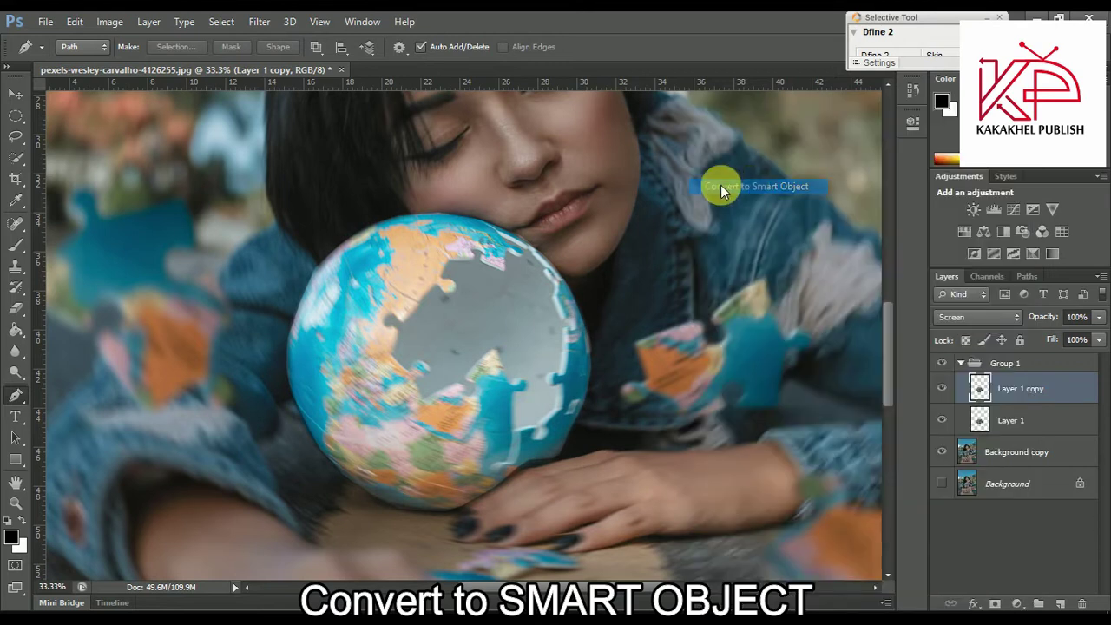
# Step: Apply a 5-pixel Gaussian Blur smart filter to Layer 1 copy
pyautogui.click(254, 30)
pyautogui.moveTo(348, 186)
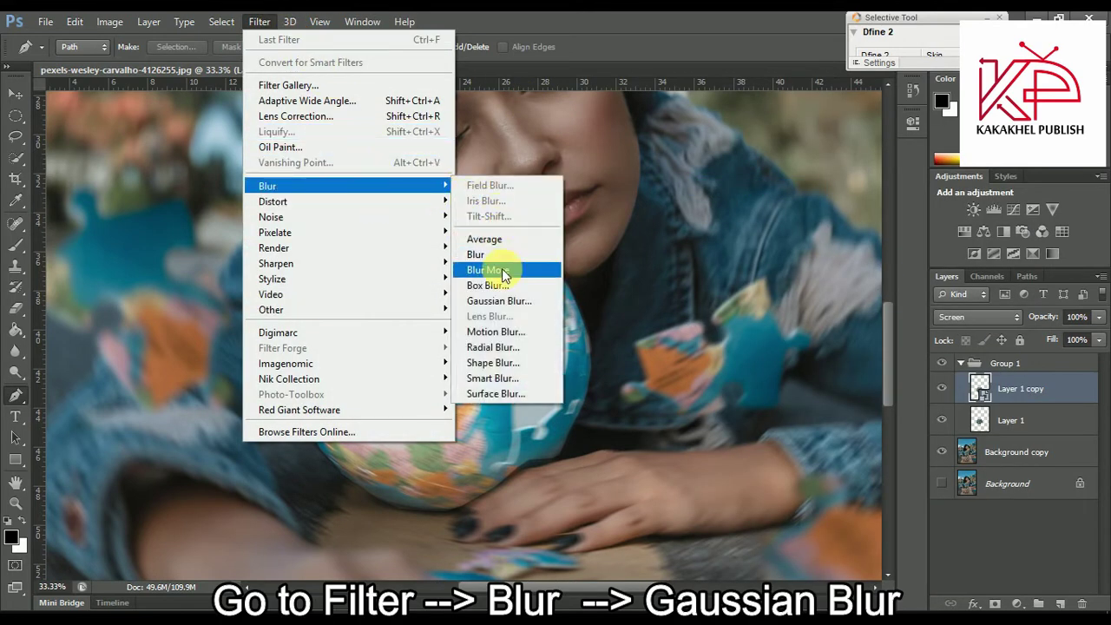
pyautogui.click(499, 301)
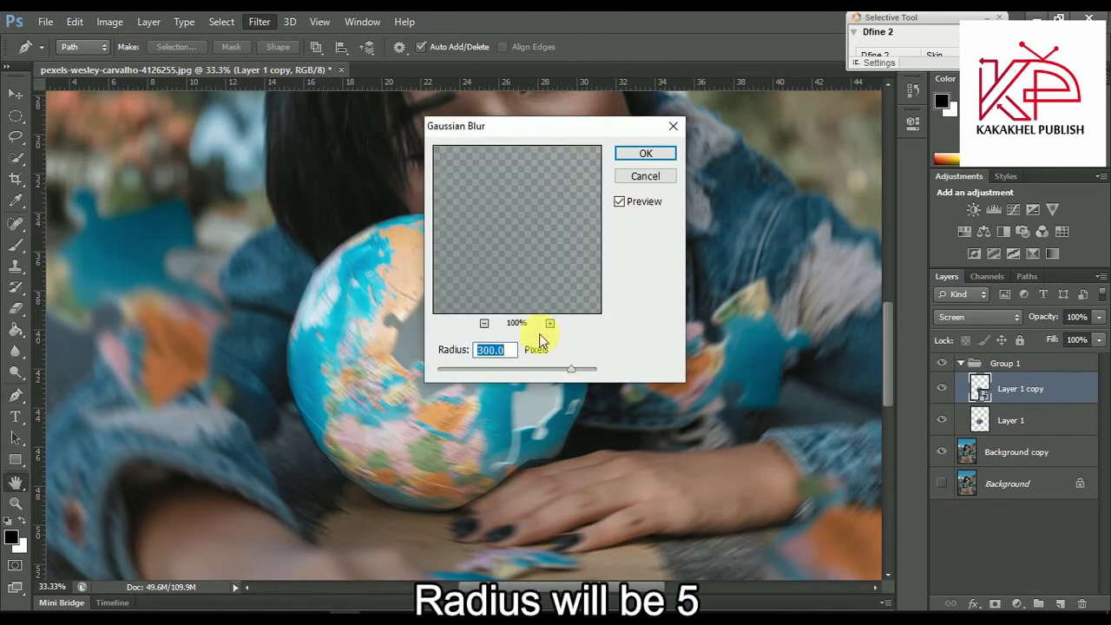
pyautogui.write('5')
pyautogui.press('Return')
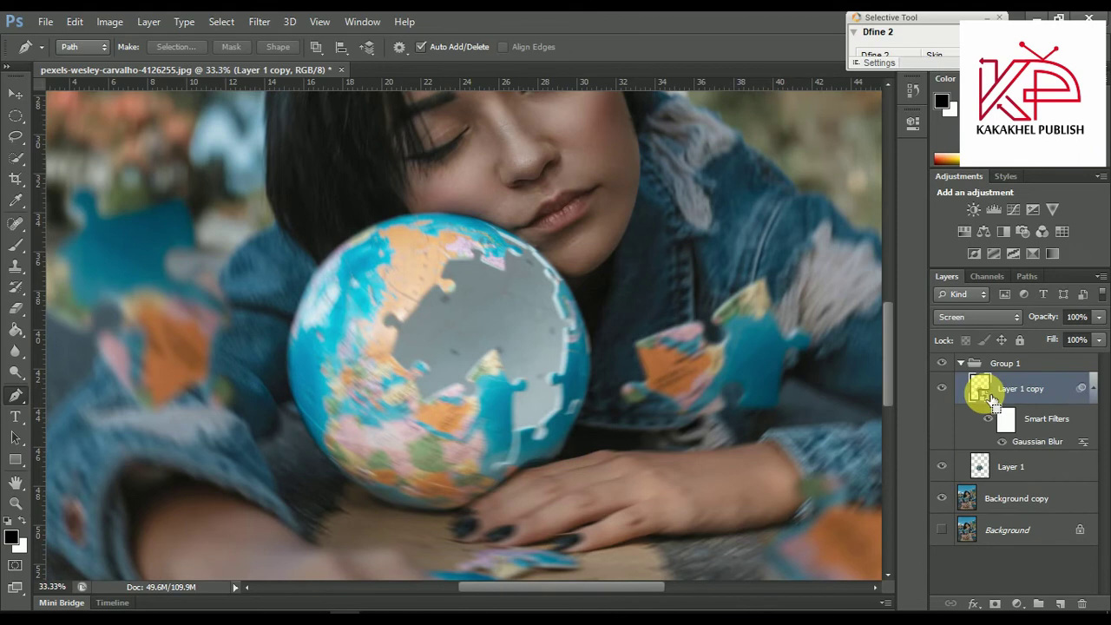
# Step: Duplicate the glow layer as Layer 1 copy 2 with a 150-pixel Gaussian Blur
pyautogui.hotkey('ctrl', 'j')
pyautogui.doubleClick(1041, 442)
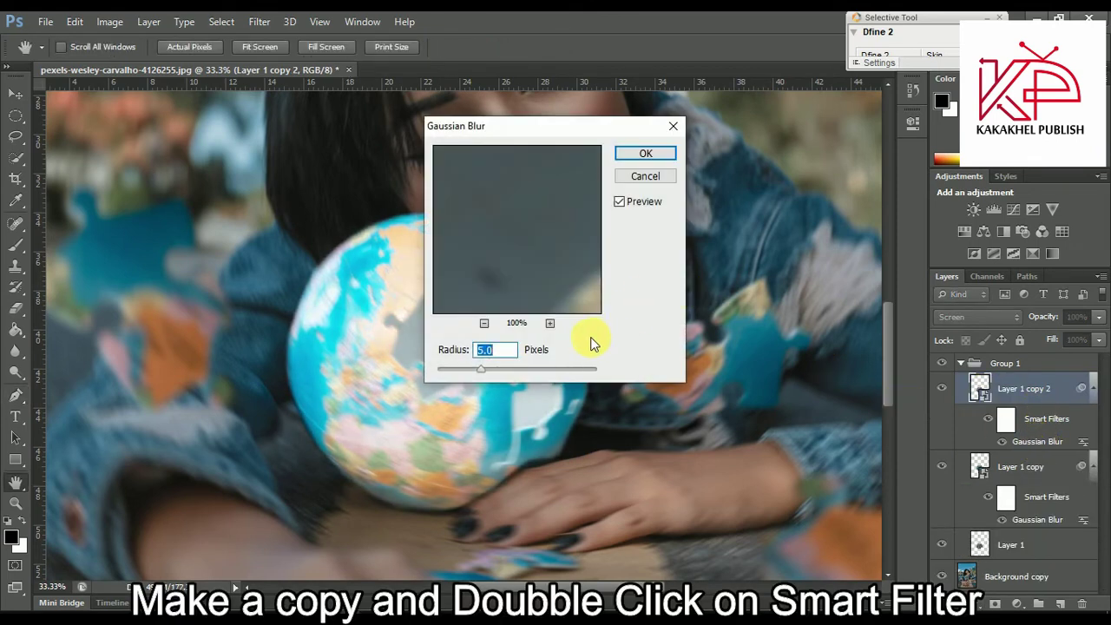
pyautogui.write('1')
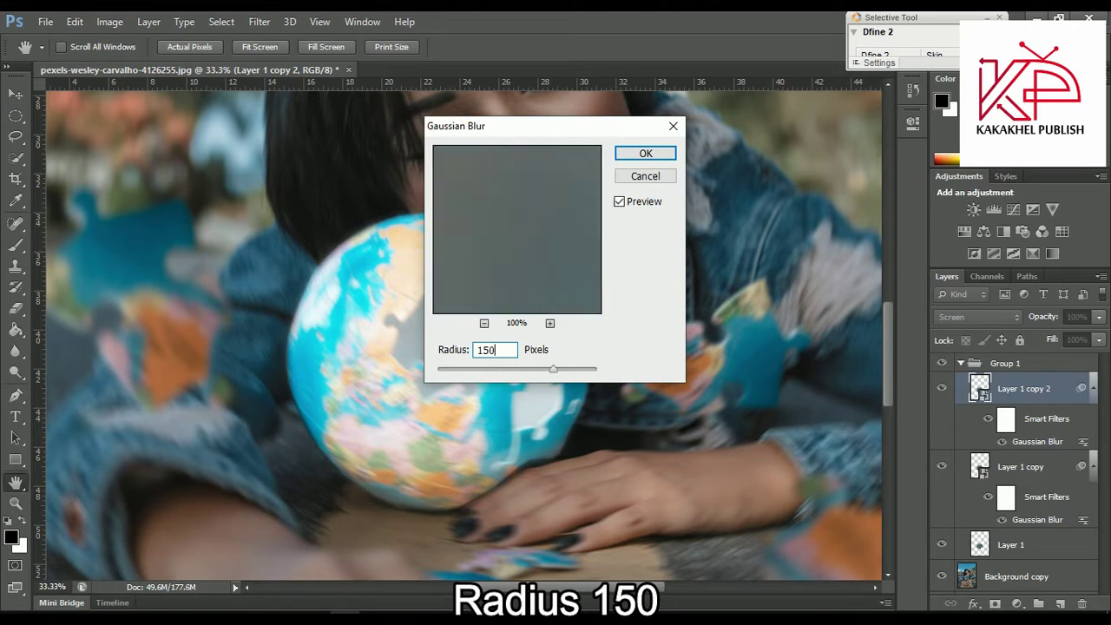
pyautogui.press('Return')
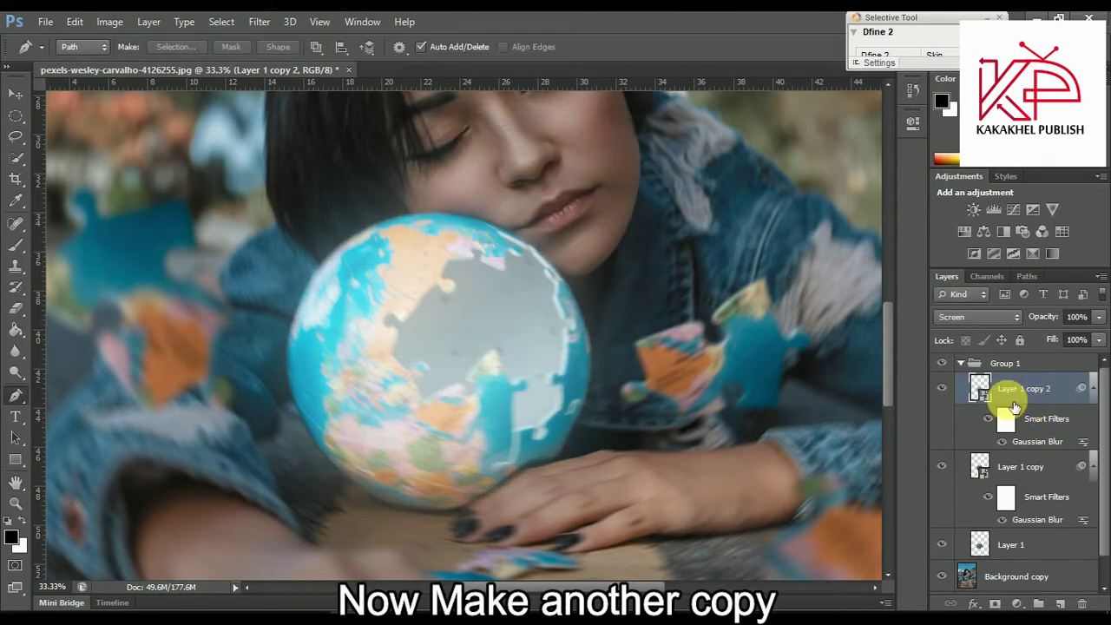
# Step: Add Layer 1 copy 3 with a 300-pixel blur, then zoom out to the whole image
pyautogui.hotkey('ctrl', 'j')
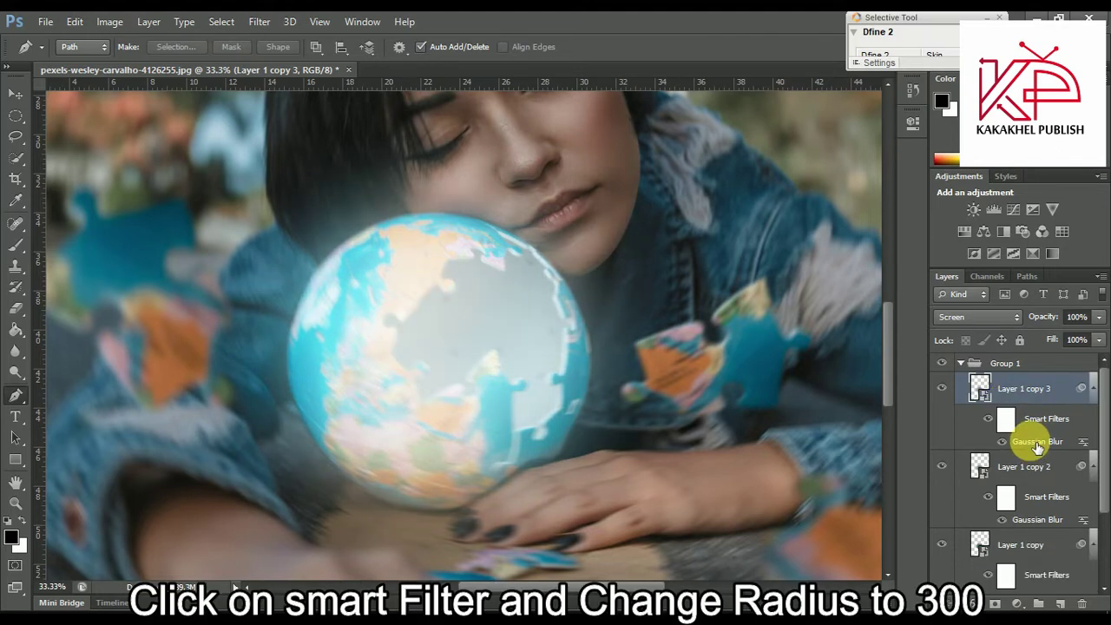
pyautogui.doubleClick(1037, 447)
pyautogui.write('300')
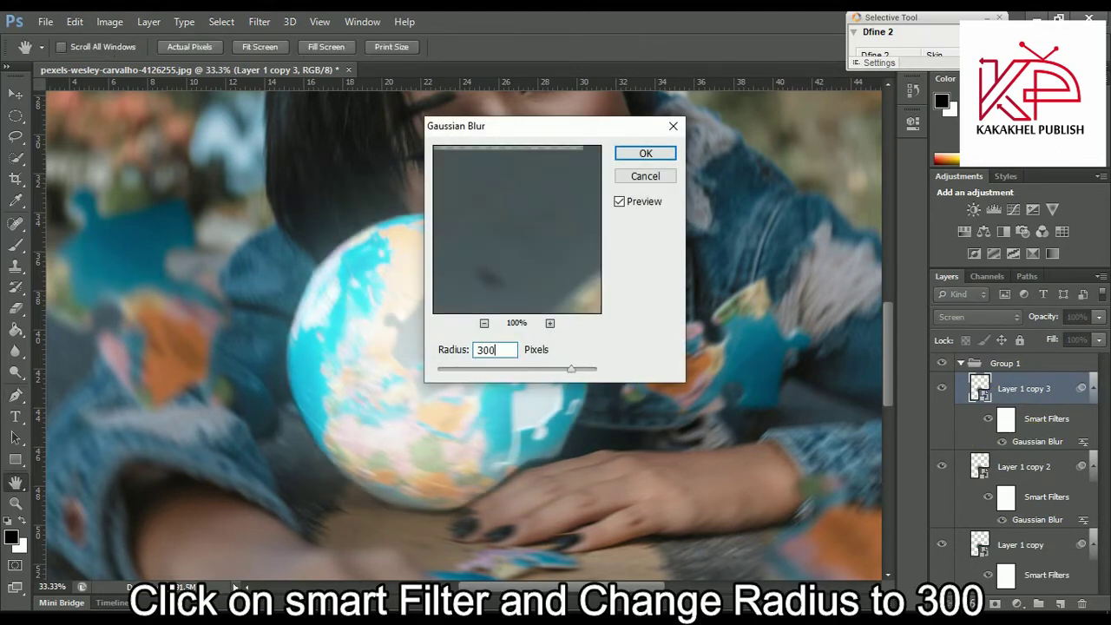
pyautogui.press('Return')
pyautogui.press('p')
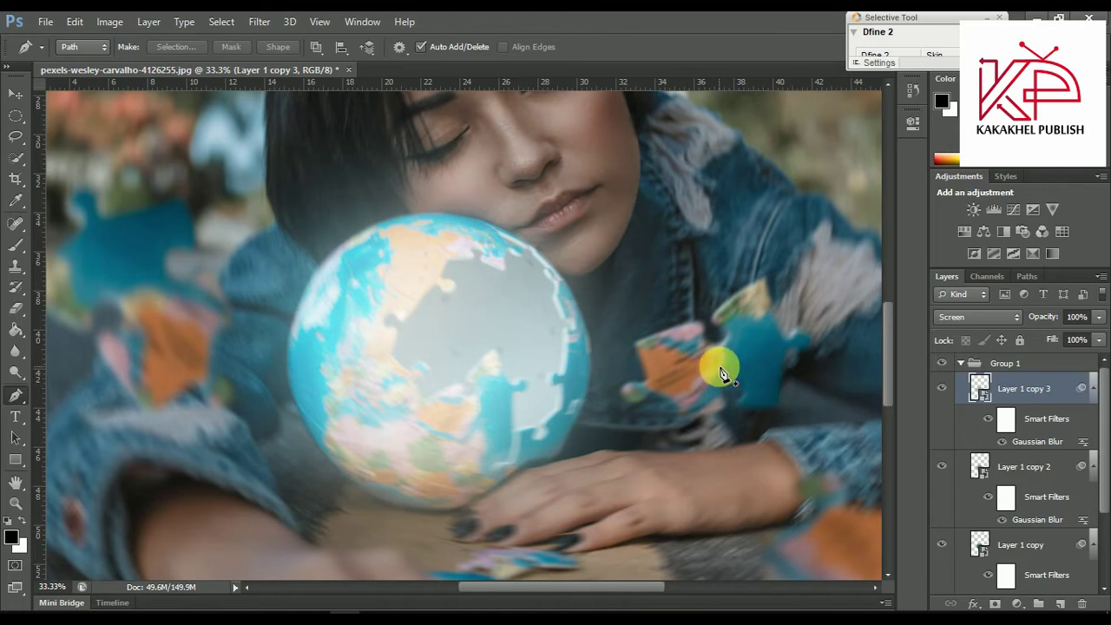
pyautogui.hotkey('ctrl', '-')
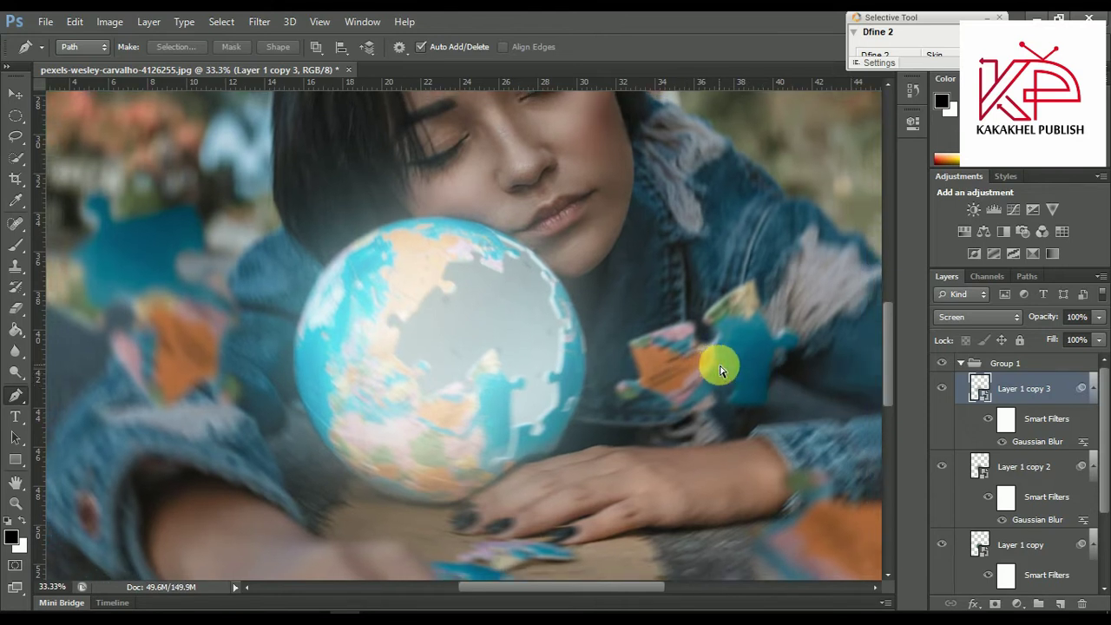
pyautogui.hotkey('ctrl', '-')
pyautogui.hotkey('ctrl', '-')
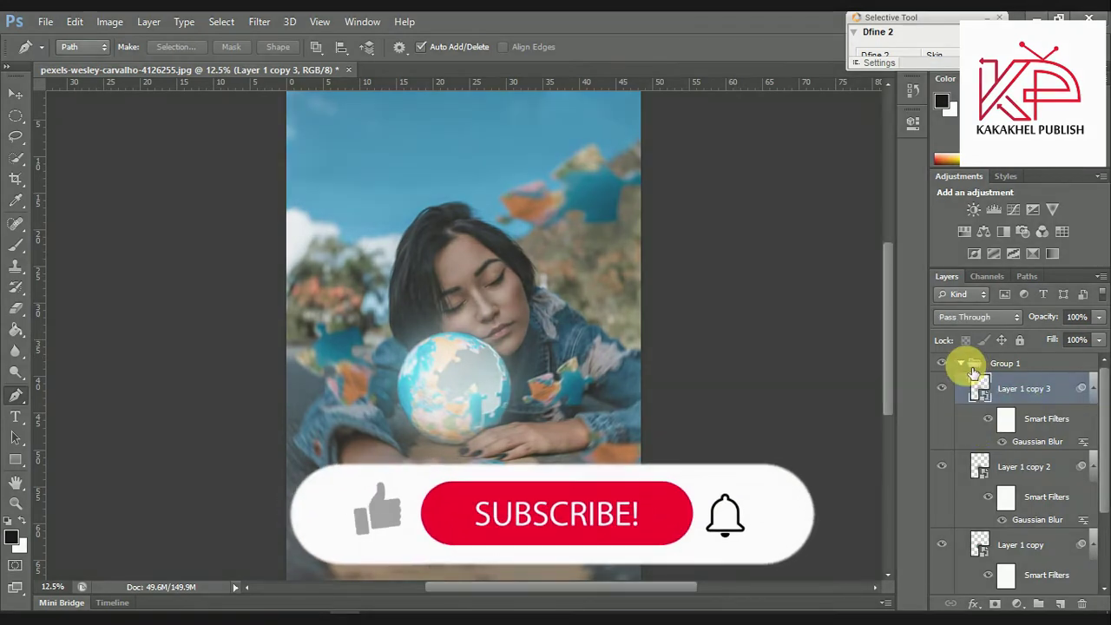
# Step: Add a Hue/Saturation layer clipped to Group 1, colorized at Hue 37 and Saturation 88
pyautogui.click(961, 363)
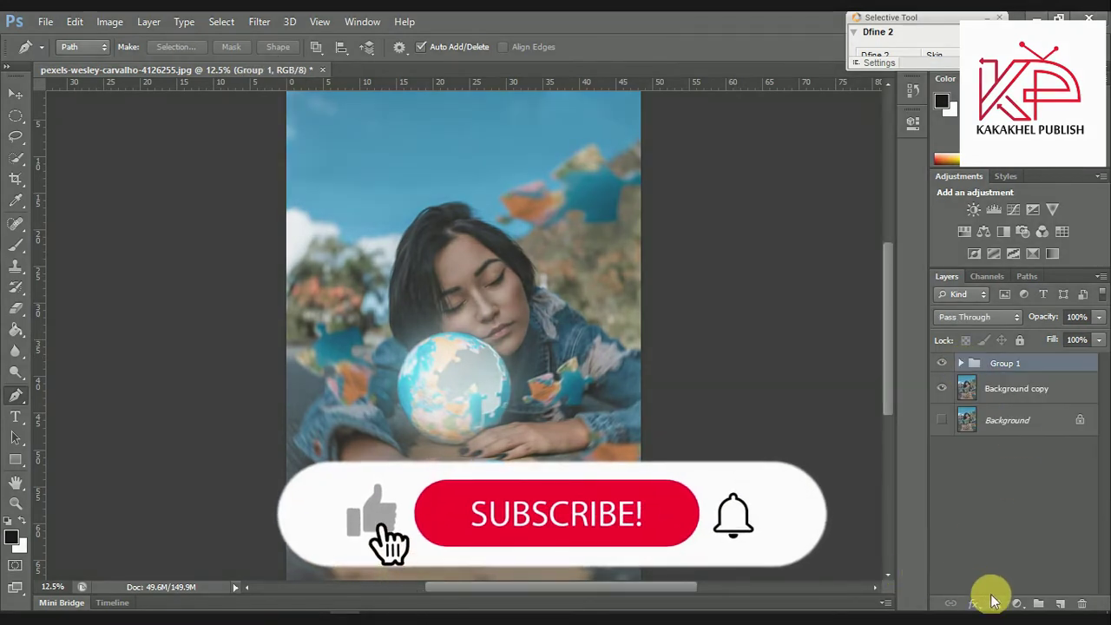
pyautogui.click(1019, 603)
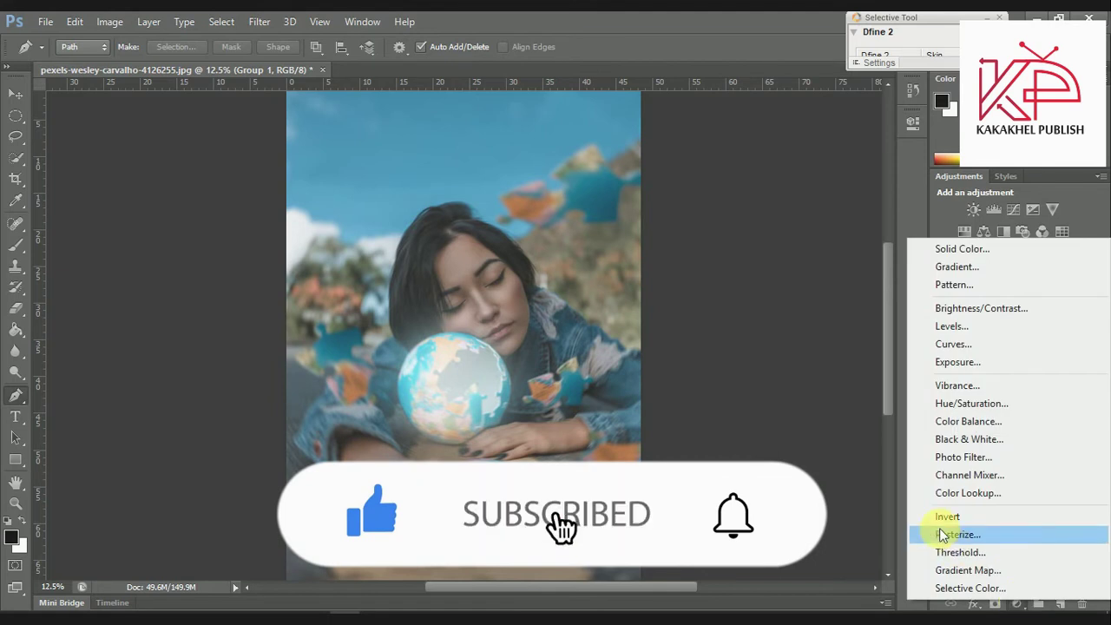
pyautogui.click(966, 403)
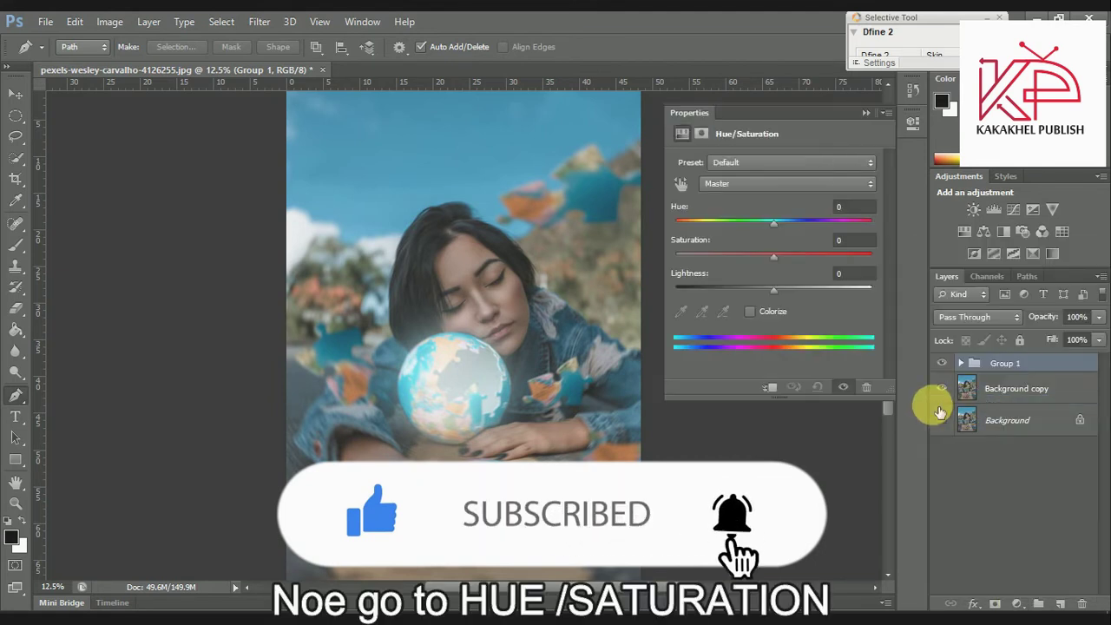
pyautogui.click(771, 389)
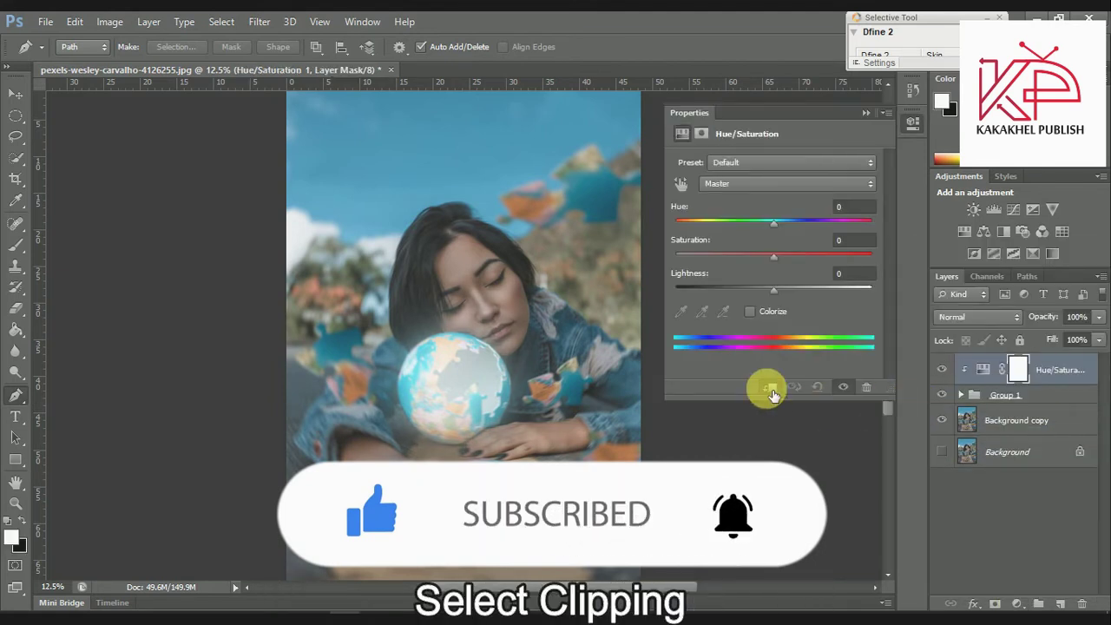
pyautogui.moveTo(773, 257); pyautogui.dragTo(862, 257)
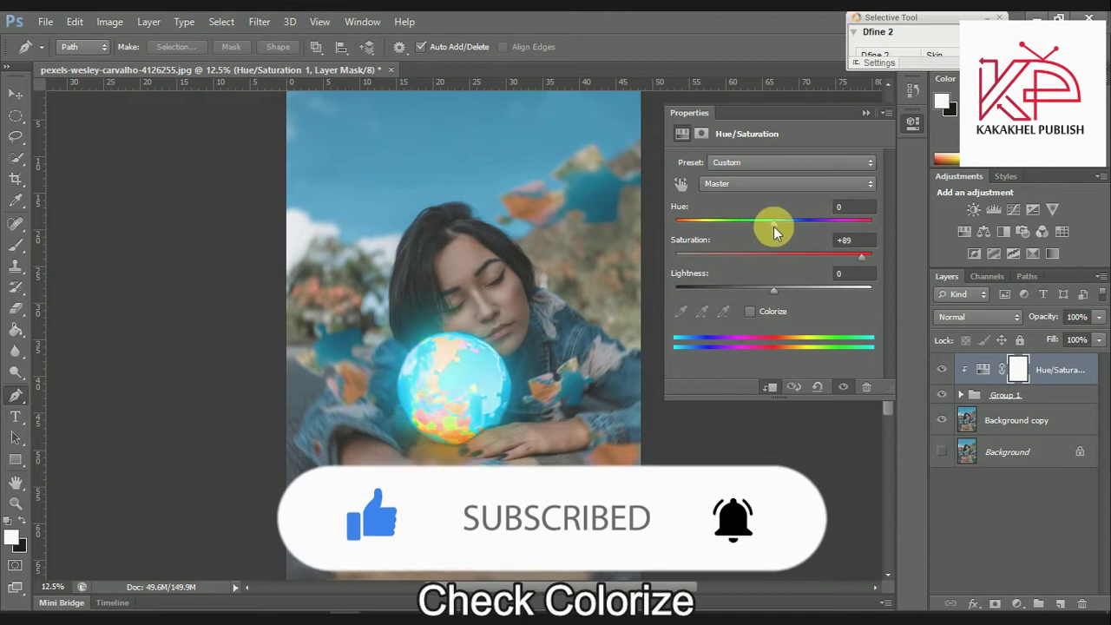
pyautogui.click(750, 312)
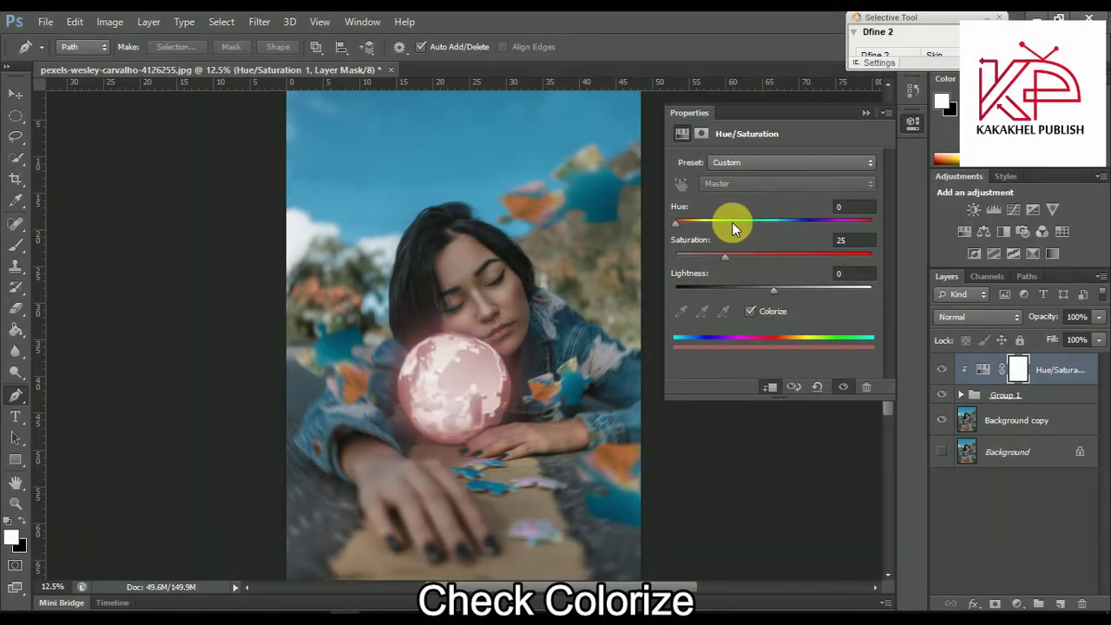
pyautogui.moveTo(679, 231); pyautogui.dragTo(688, 233)
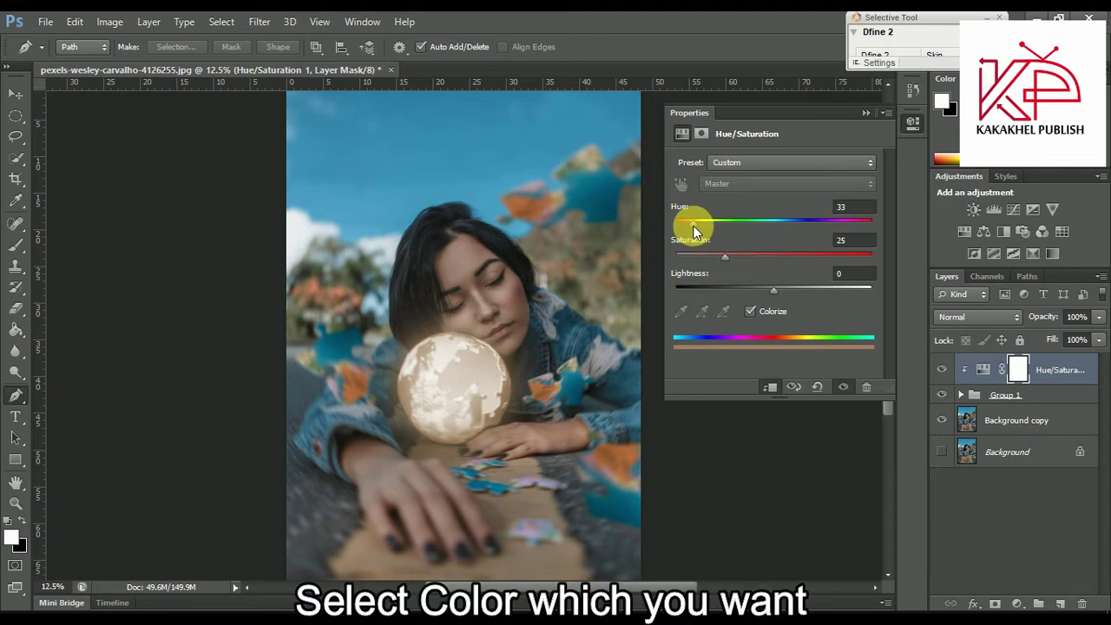
pyautogui.moveTo(693, 225); pyautogui.dragTo(791, 254)
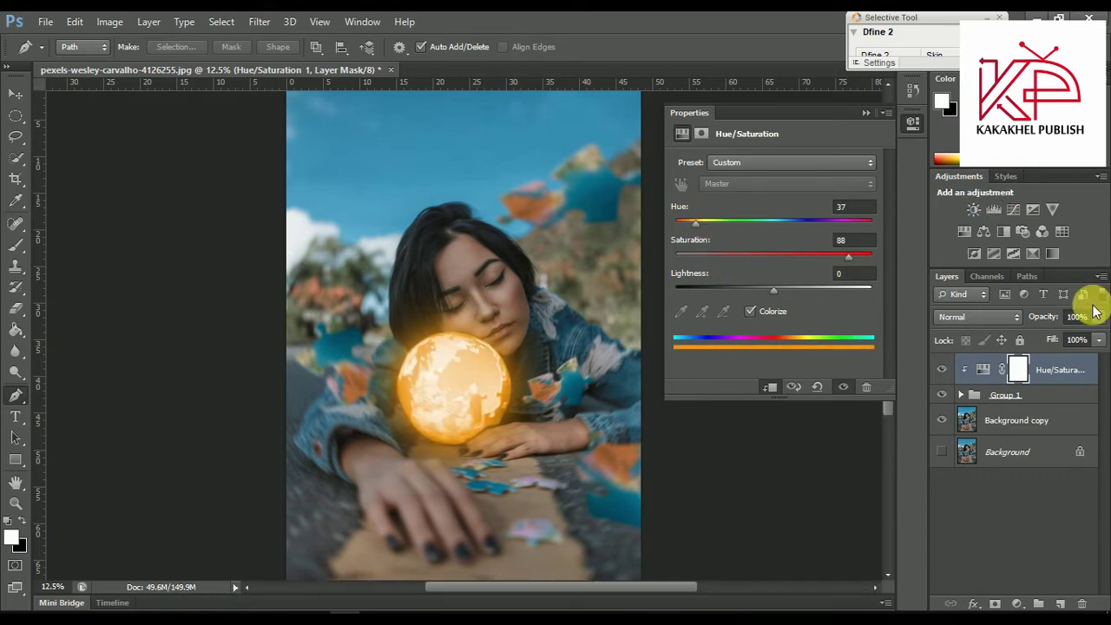
pyautogui.click(865, 114)
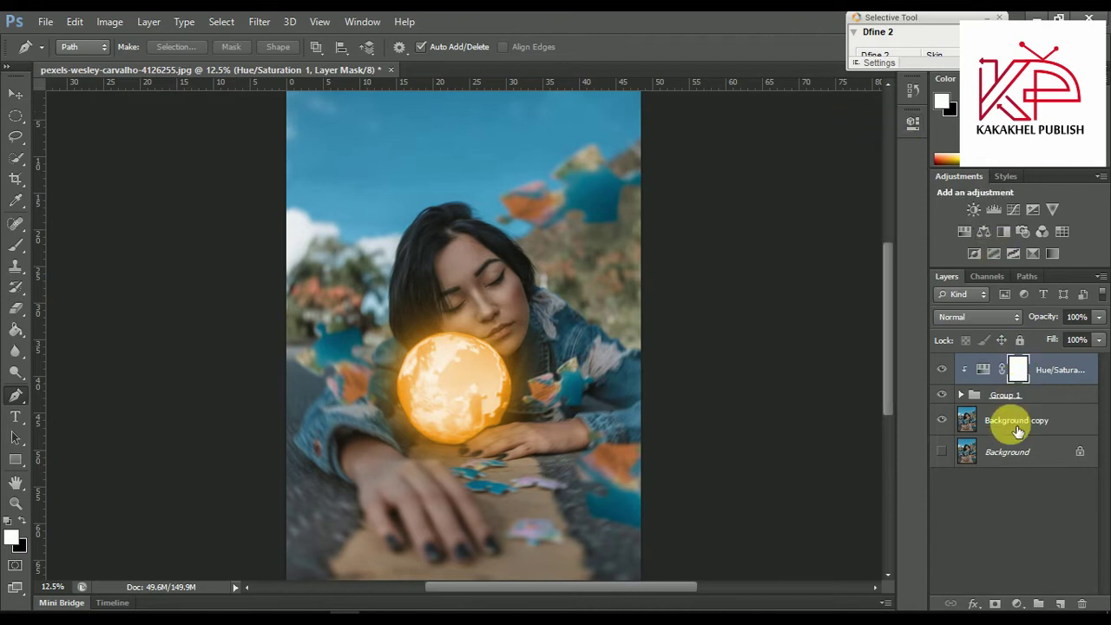
# Step: Add an Exposure layer above Background copy with Exposure -1.87 and Gamma 0.54
pyautogui.click(1002, 421)
pyautogui.press('b')
pyautogui.click(1016, 603)
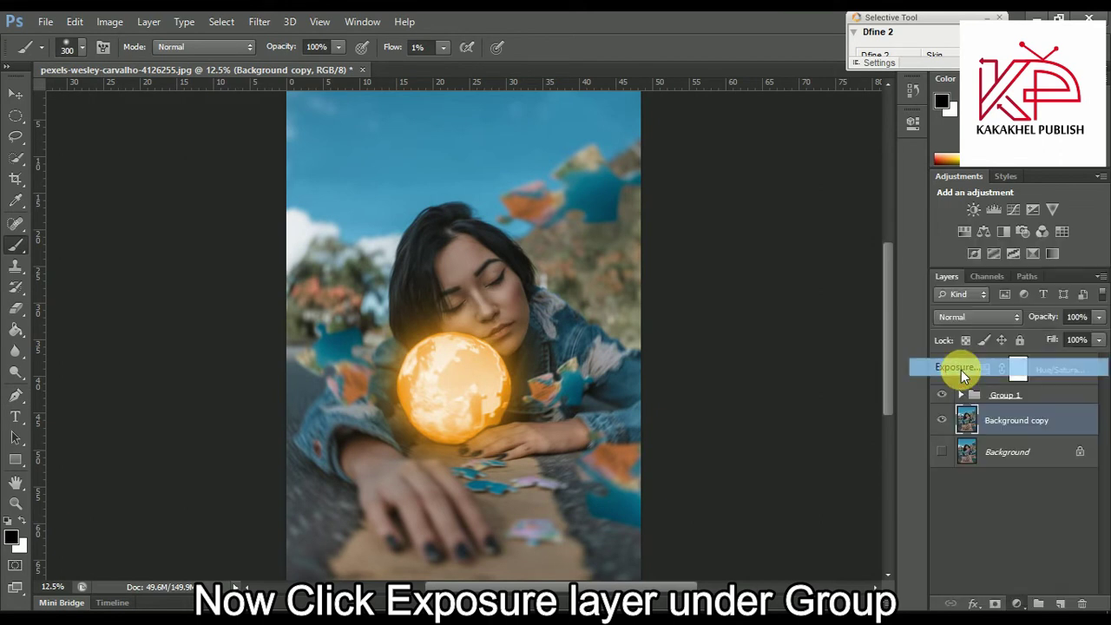
pyautogui.click(839, 227)
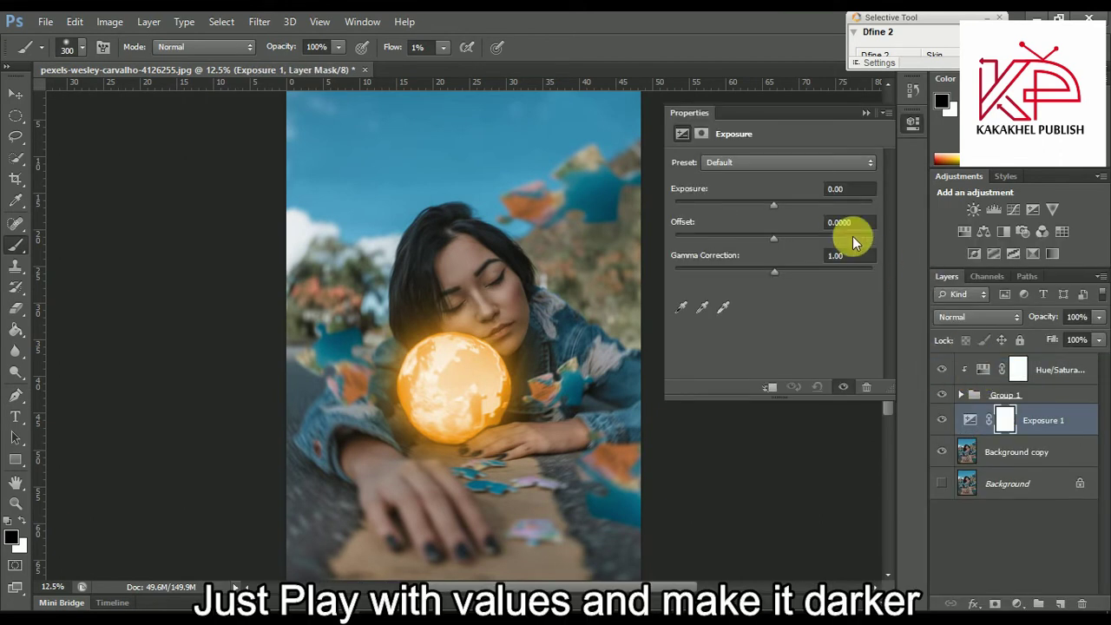
pyautogui.moveTo(782, 206); pyautogui.dragTo(746, 204)
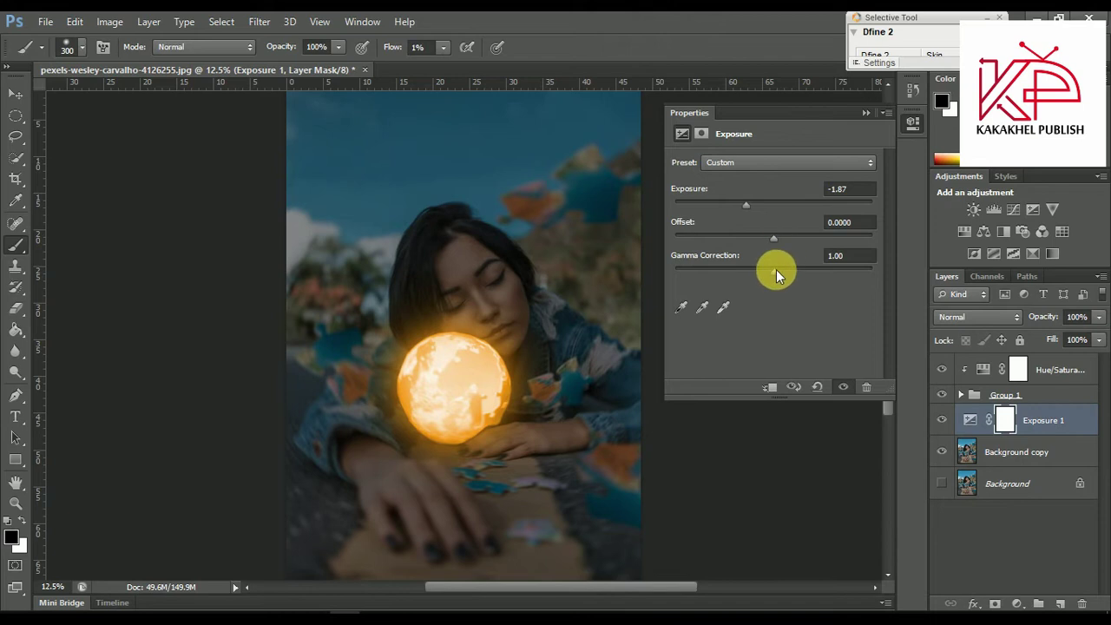
pyautogui.moveTo(776, 270); pyautogui.dragTo(779, 274)
pyautogui.moveTo(785, 274); pyautogui.dragTo(808, 277)
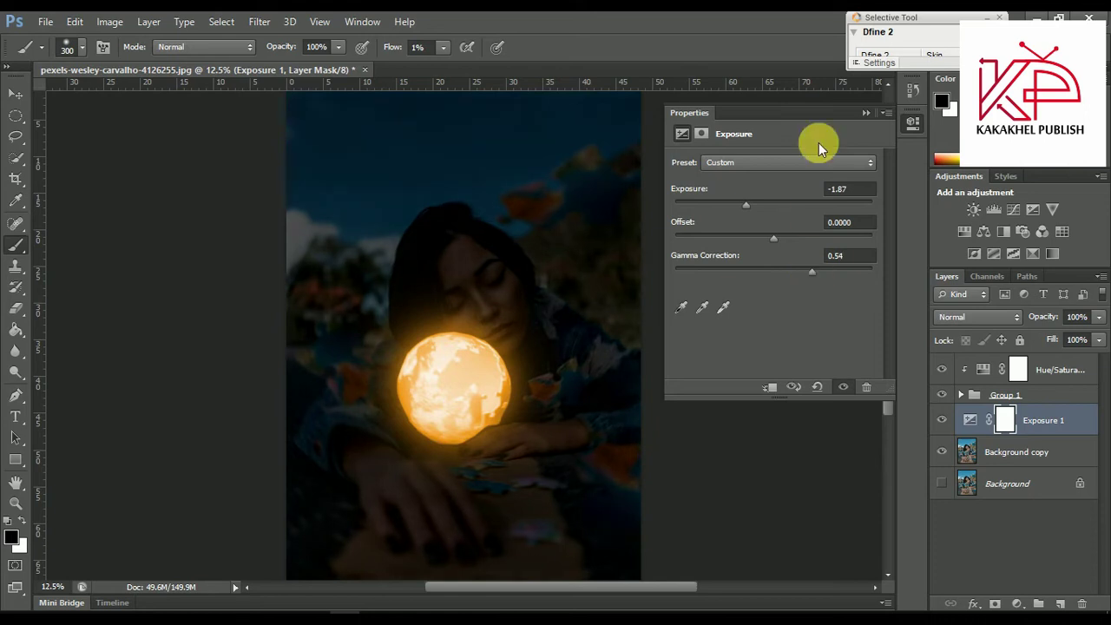
pyautogui.click(865, 112)
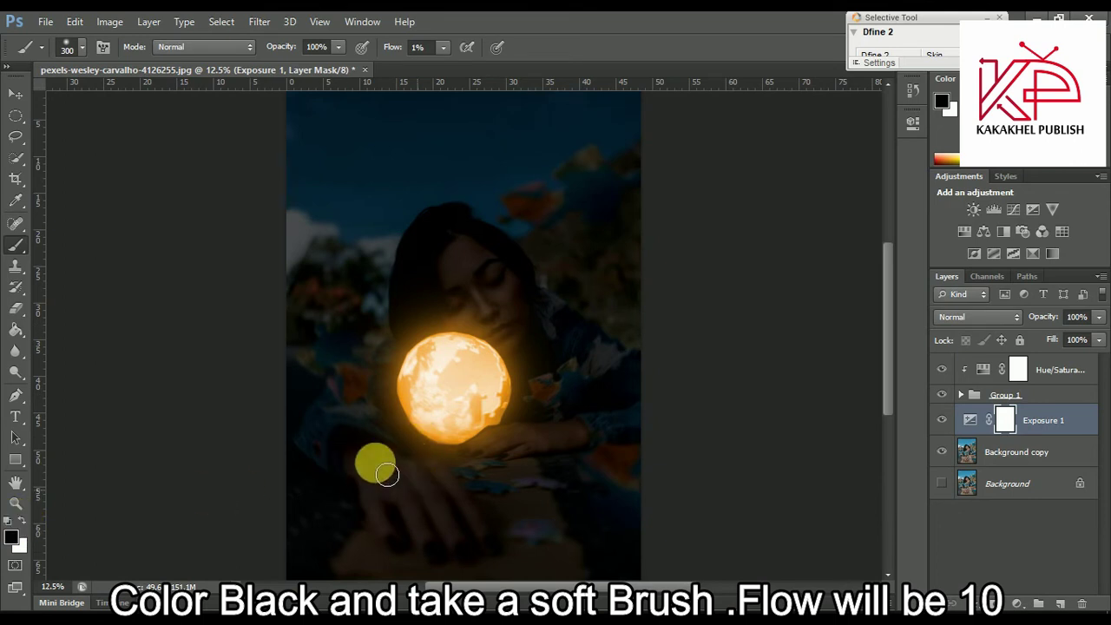
# Step: Set up a soft brush at 11% flow with black as the foreground colour
pyautogui.click(23, 520)
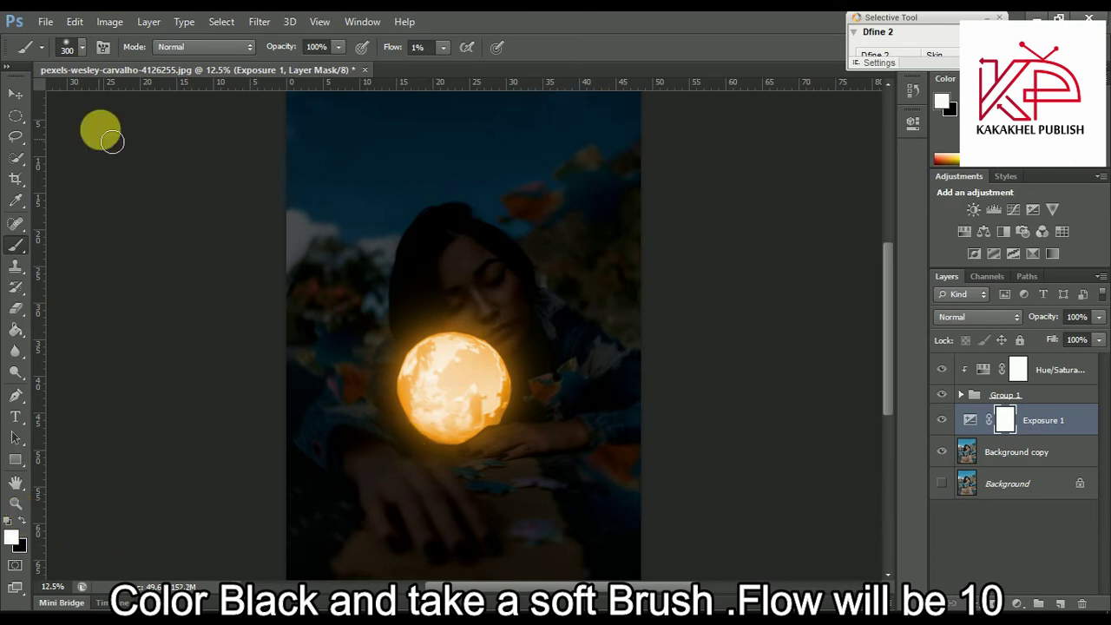
pyautogui.click(83, 47)
pyautogui.click(442, 47)
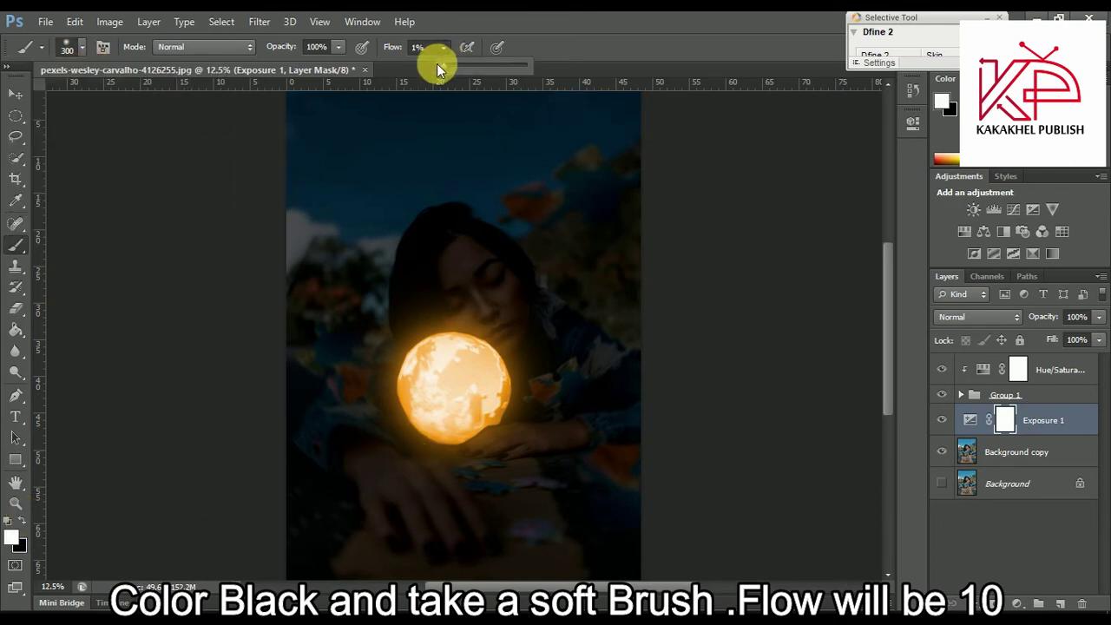
pyautogui.moveTo(449, 65); pyautogui.dragTo(452, 66)
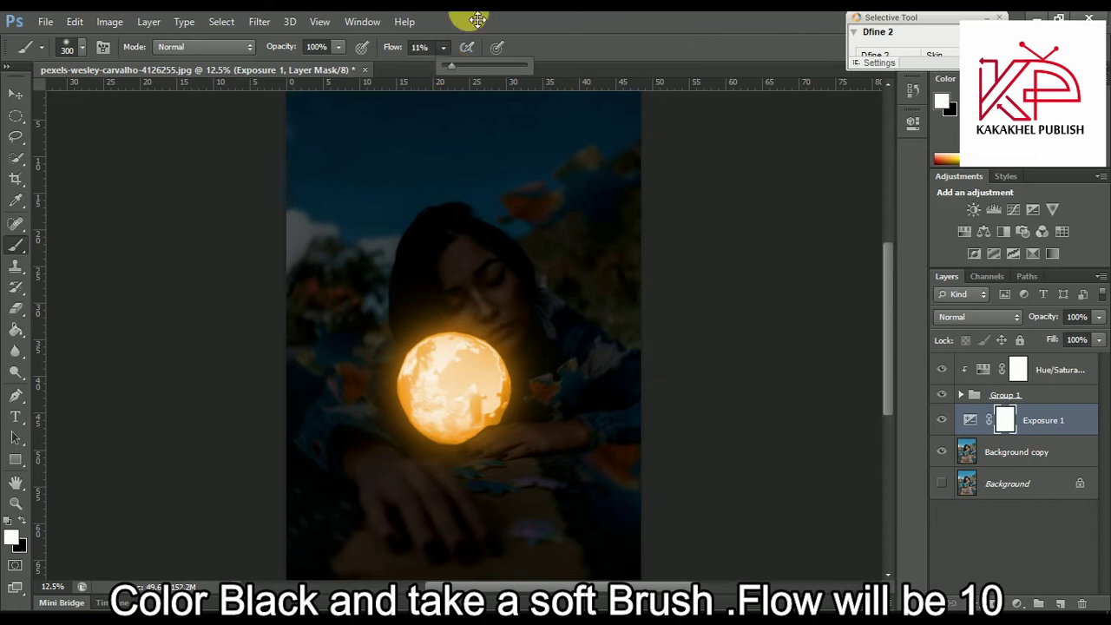
pyautogui.click(23, 522)
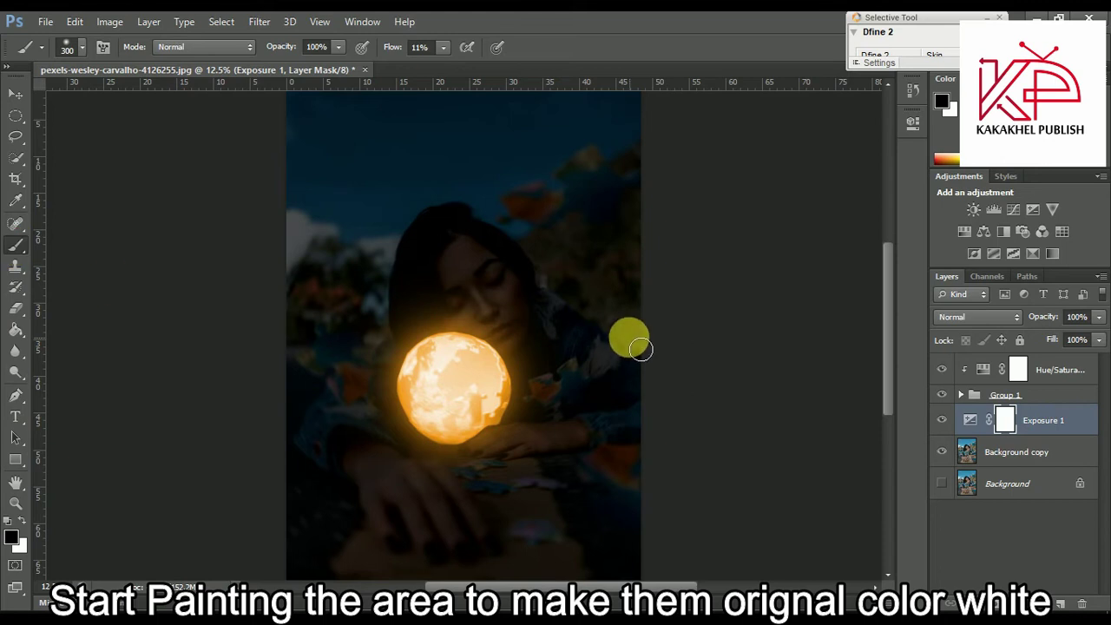
# Step: Paint the Exposure 1 mask over the face and arms, toggling the layer to compare
pyautogui.moveTo(535, 337)
pyautogui.mouseDown()
pyautogui.moveTo(453, 264)
pyautogui.moveTo(469, 301)
pyautogui.moveTo(520, 321)
pyautogui.moveTo(619, 384)
pyautogui.moveTo(607, 396)
pyautogui.moveTo(630, 403)
pyautogui.moveTo(550, 471)
pyautogui.moveTo(613, 587)
pyautogui.moveTo(640, 580)
pyautogui.moveTo(703, 596)
pyautogui.moveTo(283, 529)
pyautogui.moveTo(496, 560)
pyautogui.moveTo(459, 442)
pyautogui.moveTo(621, 578)
pyautogui.moveTo(754, 505)
pyautogui.moveTo(496, 501)
pyautogui.moveTo(523, 556)
pyautogui.moveTo(729, 449)
pyautogui.moveTo(297, 402)
pyautogui.moveTo(464, 390)
pyautogui.moveTo(471, 216)
pyautogui.moveTo(480, 325)
pyautogui.moveTo(405, 426)
pyautogui.moveTo(636, 453)
pyautogui.mouseUp()
pyautogui.click(941, 421)
pyautogui.click(942, 422)
pyautogui.click(942, 422)
pyautogui.click(943, 422)
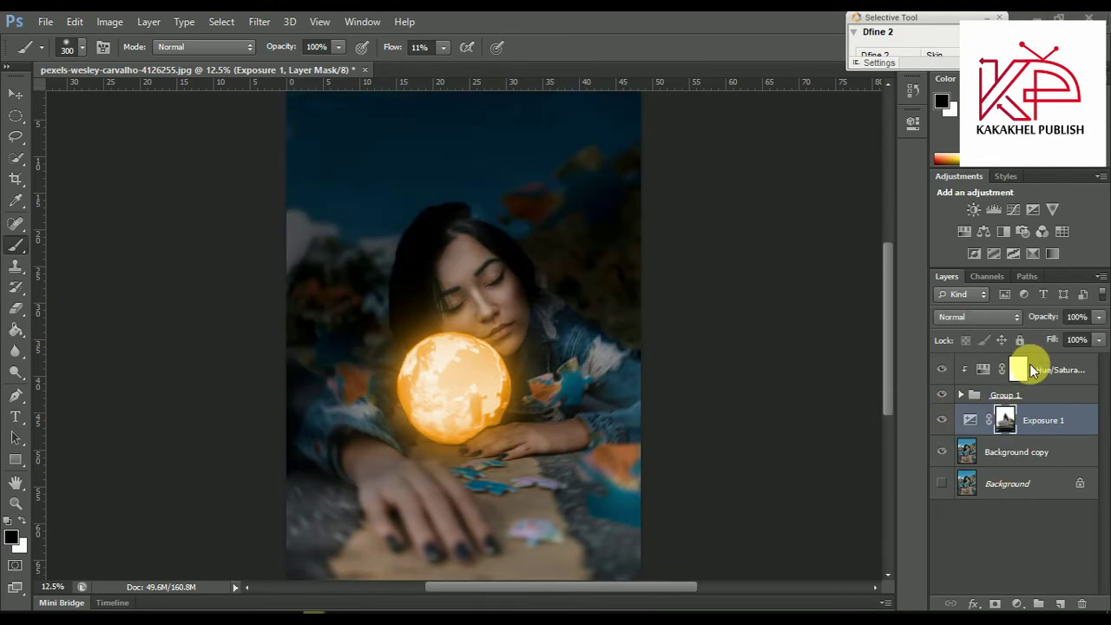
# Step: Duplicate the orange Hue/Saturation layer below the globe group and invert its mask
pyautogui.click(1054, 375)
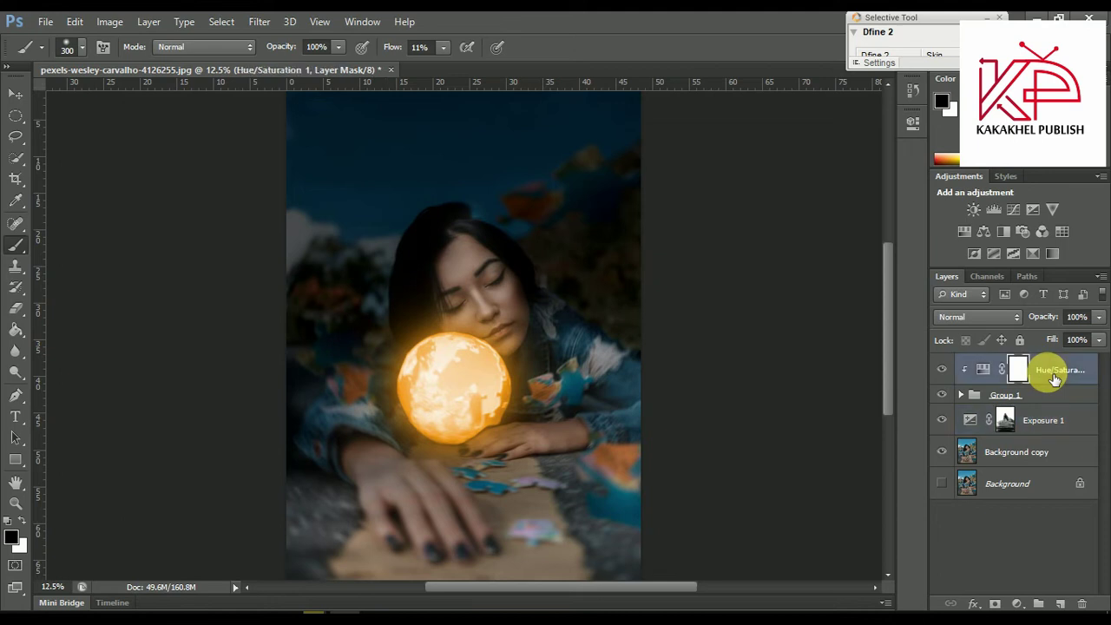
pyautogui.hotkey('ctrl', 'j')
pyautogui.moveTo(1051, 373)
pyautogui.mouseDown()
pyautogui.moveTo(1048, 449)
pyautogui.moveTo(1036, 437)
pyautogui.mouseUp()
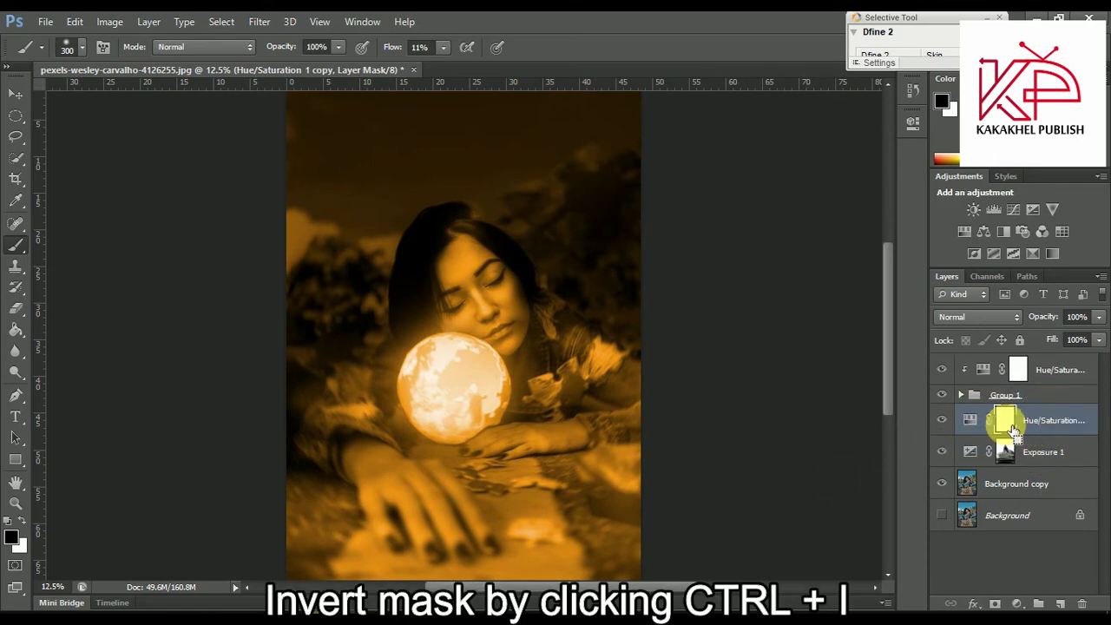
pyautogui.hotkey('ctrl', 'i')
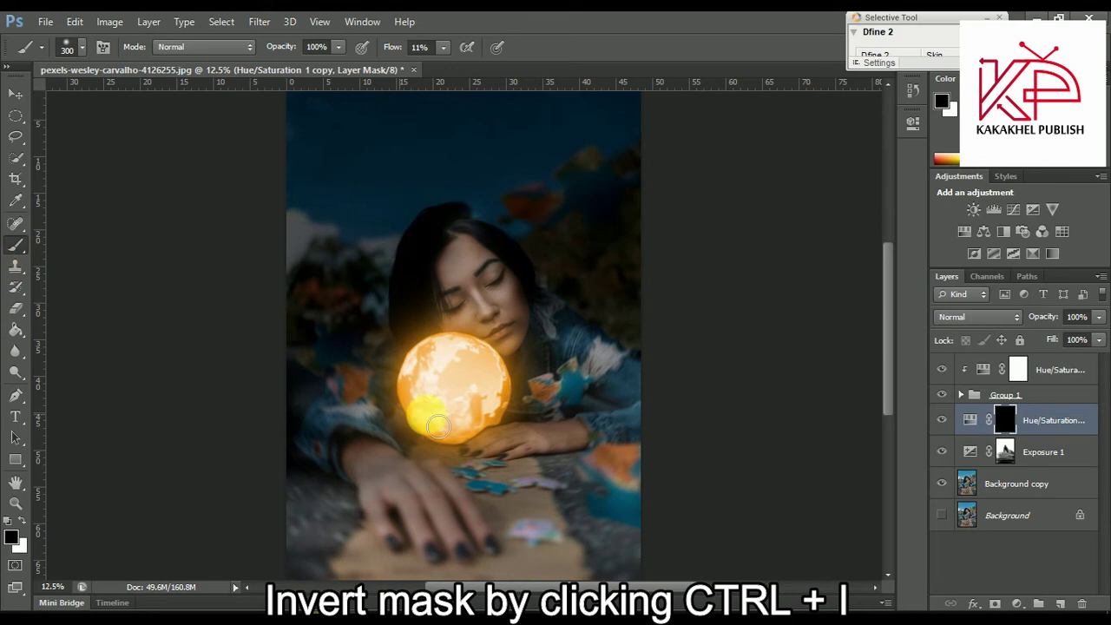
# Step: Paint white with a soft 300 px brush on the copy's mask over the table and hand
pyautogui.click(15, 539)
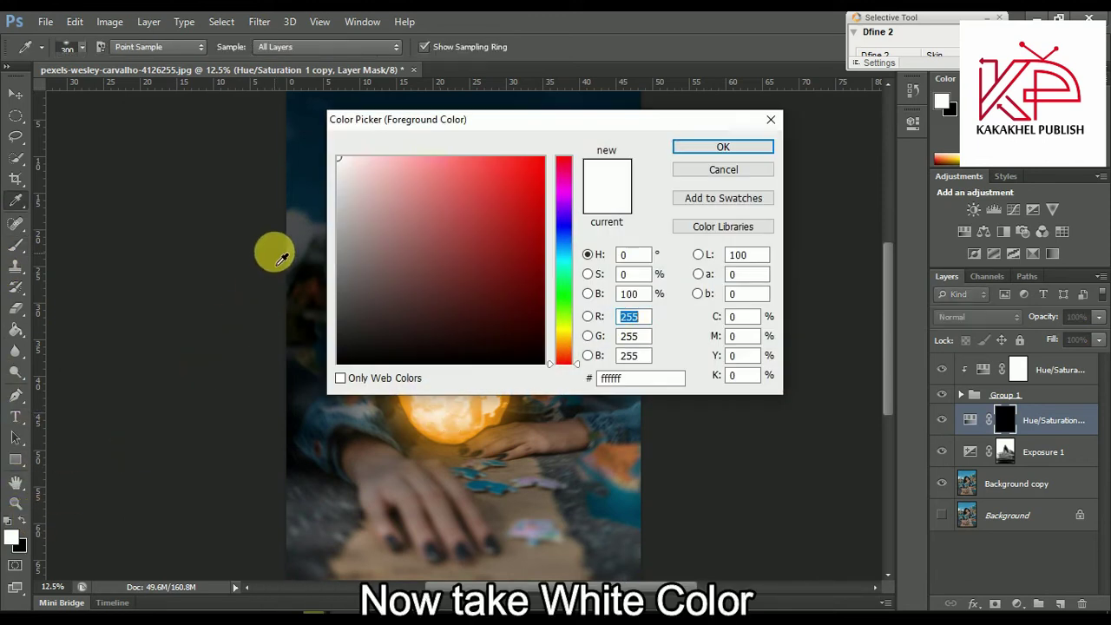
pyautogui.click(720, 147)
pyautogui.press('b')
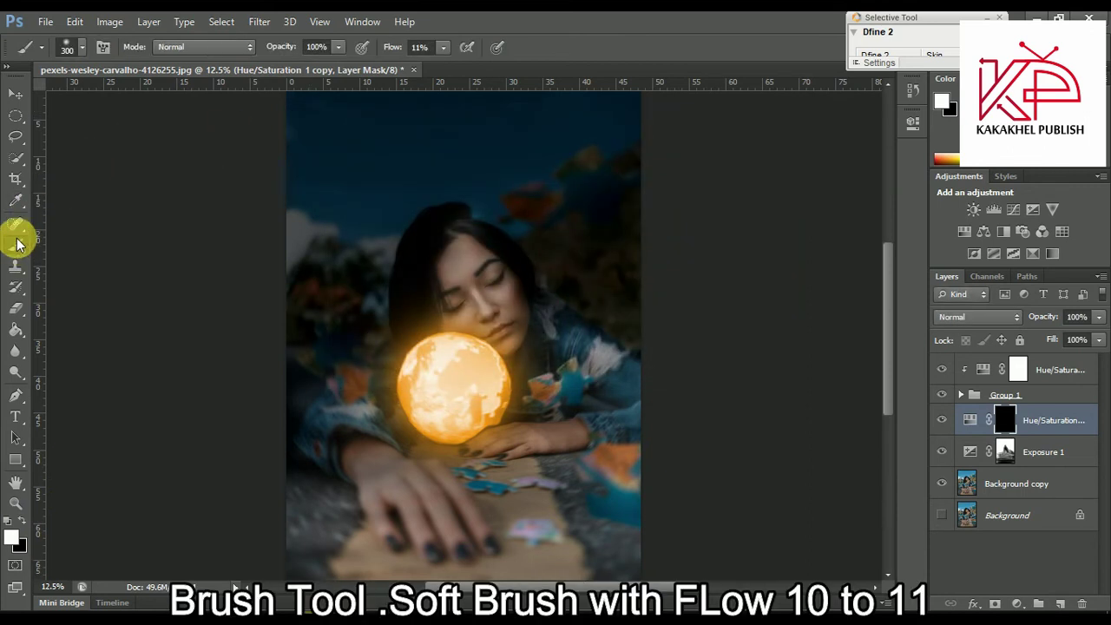
pyautogui.click(79, 52)
pyautogui.click(79, 52)
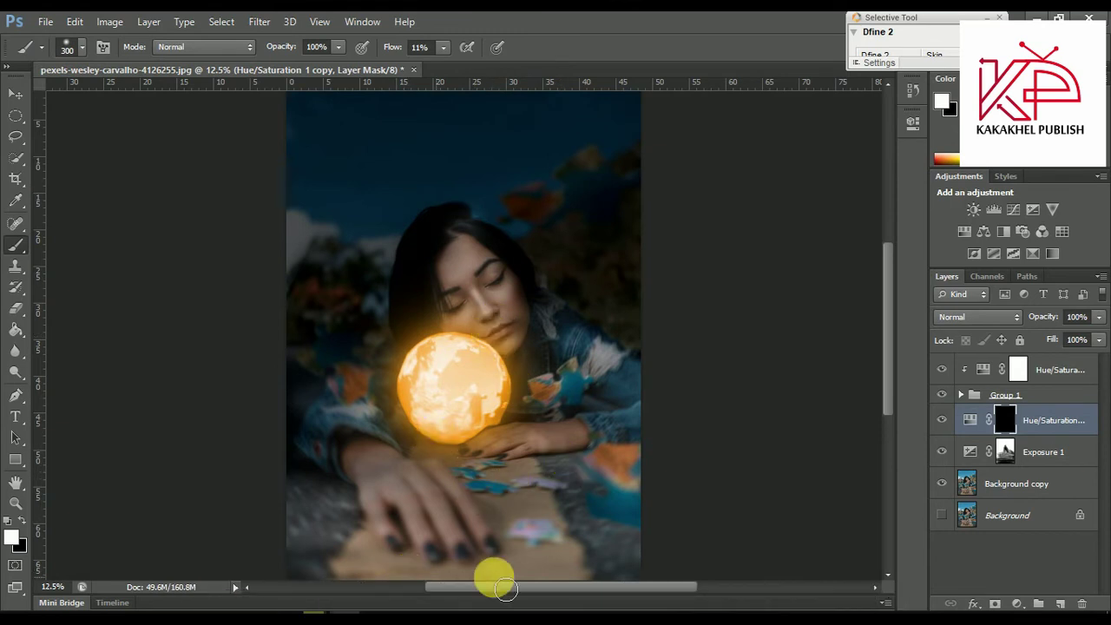
pyautogui.moveTo(342, 533)
pyautogui.mouseDown()
pyautogui.moveTo(467, 568)
pyautogui.moveTo(280, 546)
pyautogui.moveTo(226, 526)
pyautogui.moveTo(390, 506)
pyautogui.moveTo(610, 506)
pyautogui.moveTo(581, 540)
pyautogui.moveTo(635, 483)
pyautogui.moveTo(626, 395)
pyautogui.moveTo(645, 396)
pyautogui.moveTo(608, 355)
pyautogui.moveTo(560, 384)
pyautogui.moveTo(458, 322)
pyautogui.moveTo(466, 252)
pyautogui.moveTo(519, 396)
pyautogui.moveTo(454, 399)
pyautogui.moveTo(380, 466)
pyautogui.moveTo(430, 527)
pyautogui.moveTo(434, 503)
pyautogui.moveTo(352, 392)
pyautogui.moveTo(328, 461)
pyautogui.moveTo(704, 447)
pyautogui.moveTo(560, 440)
pyautogui.moveTo(477, 375)
pyautogui.moveTo(491, 301)
pyautogui.moveTo(461, 262)
pyautogui.moveTo(496, 279)
pyautogui.moveTo(456, 321)
pyautogui.moveTo(471, 329)
pyautogui.moveTo(394, 468)
pyautogui.moveTo(388, 405)
pyautogui.moveTo(478, 453)
pyautogui.mouseUp()
pyautogui.click(23, 521)
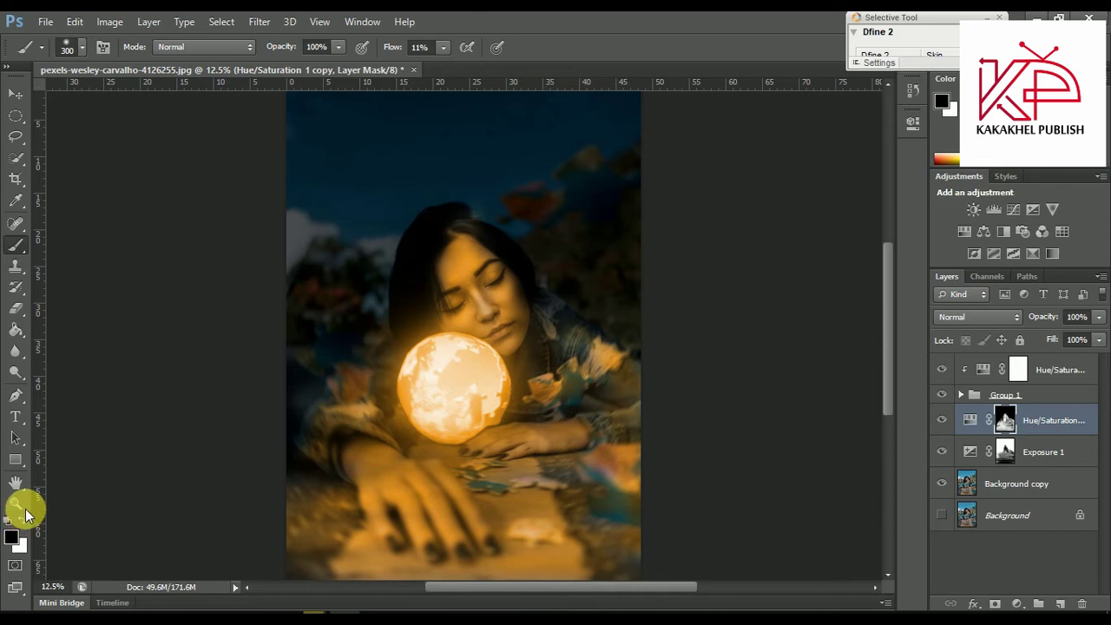
# Step: At 25% zoom, paint white on the Hue/Saturation 1 copy mask across the lower image and cheek
pyautogui.hotkey('ctrl', '+')
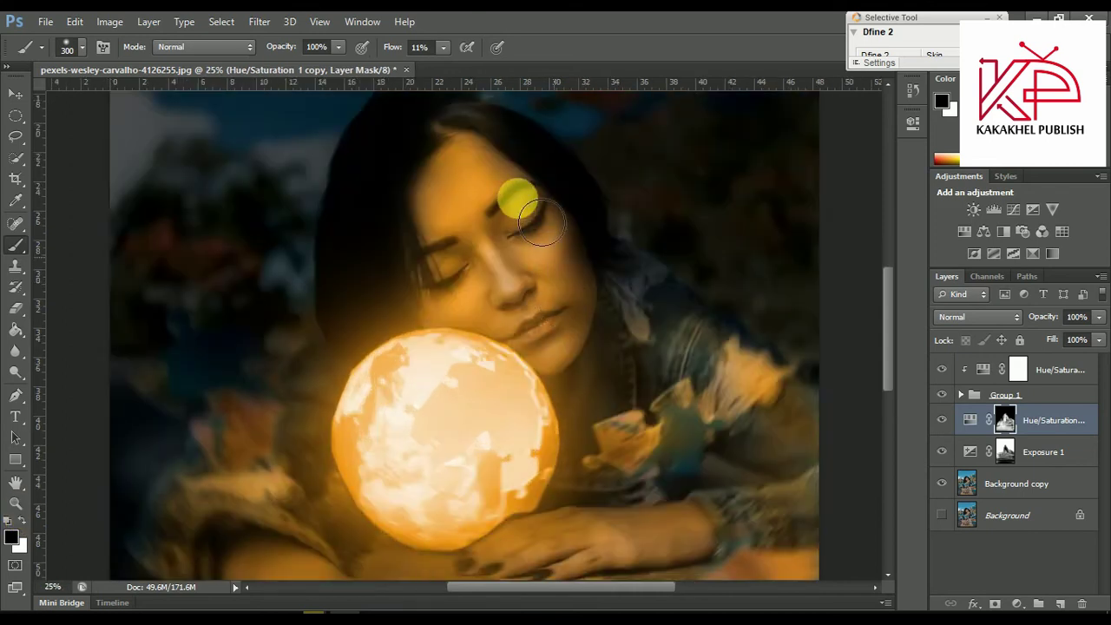
pyautogui.click(22, 522)
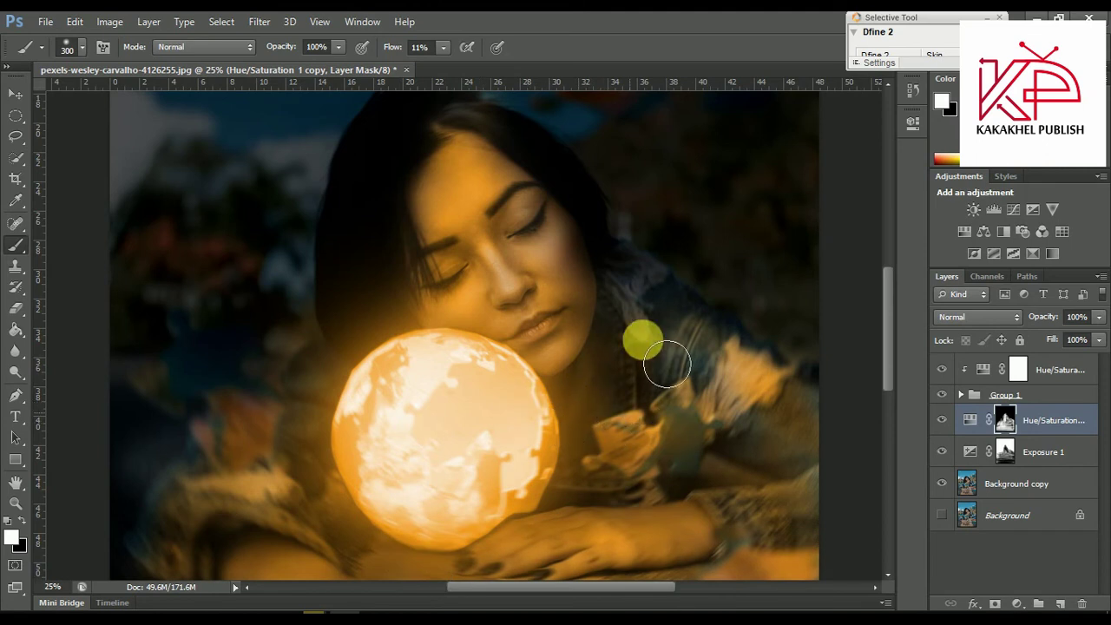
pyautogui.scroll(-1, 691, 411)
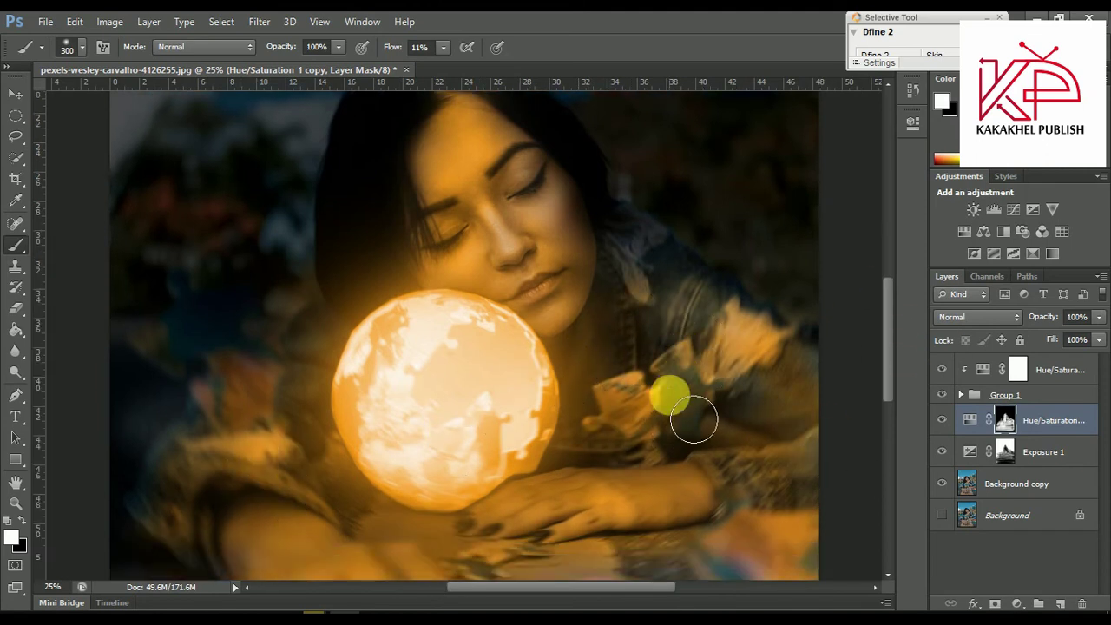
pyautogui.scroll(-4, 711, 417)
pyautogui.moveTo(780, 524); pyautogui.dragTo(597, 549)
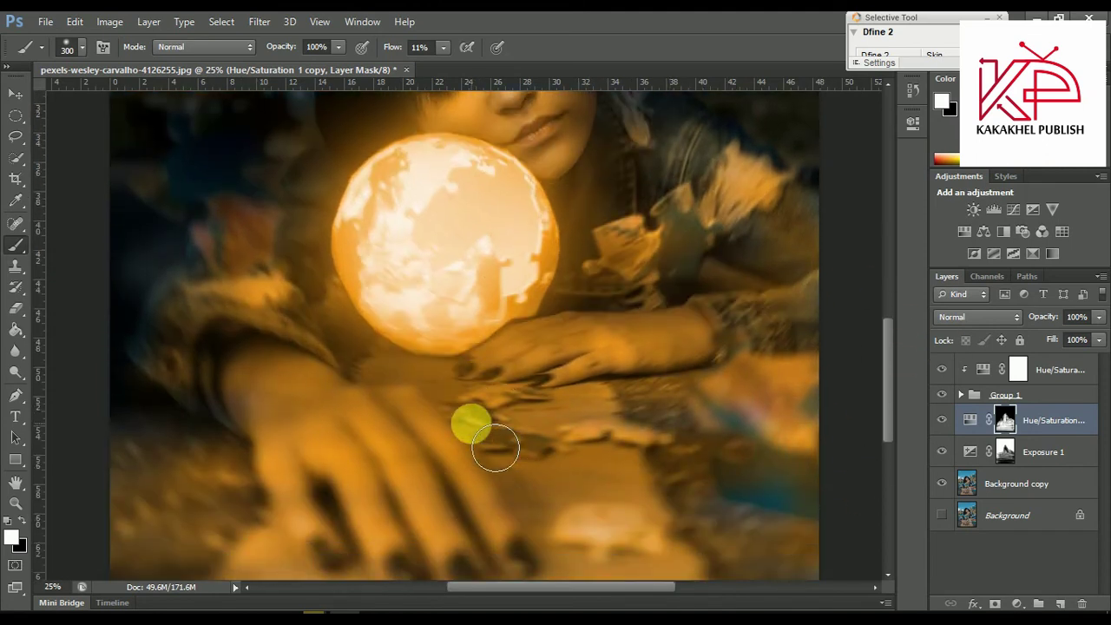
pyautogui.scroll(-2, 538, 555)
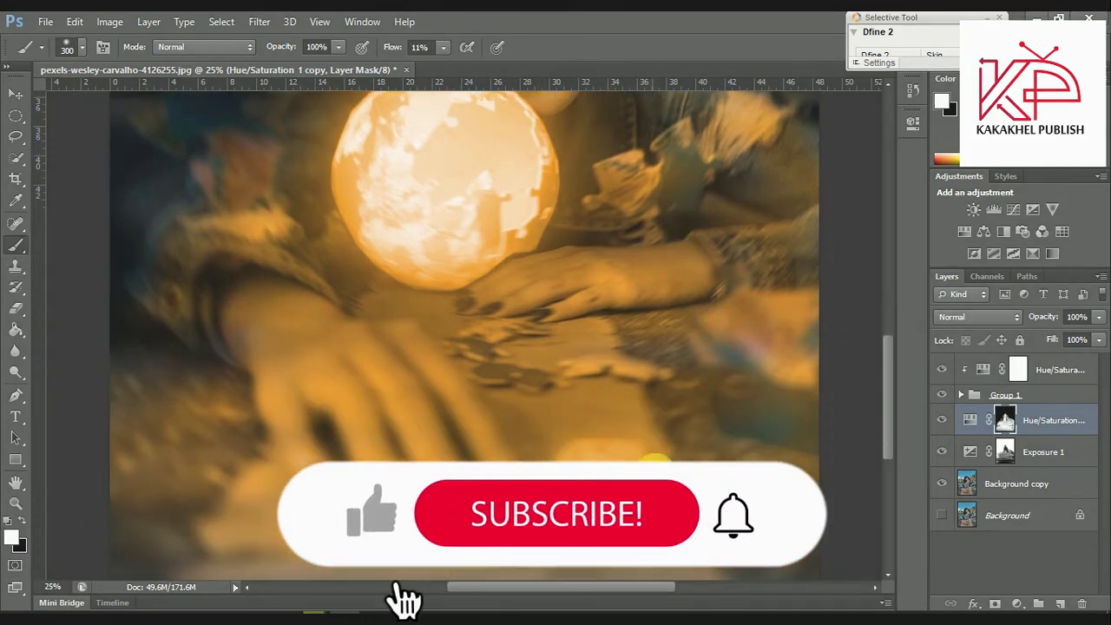
pyautogui.moveTo(204, 524); pyautogui.dragTo(247, 564)
pyautogui.scroll(-2, 247, 564)
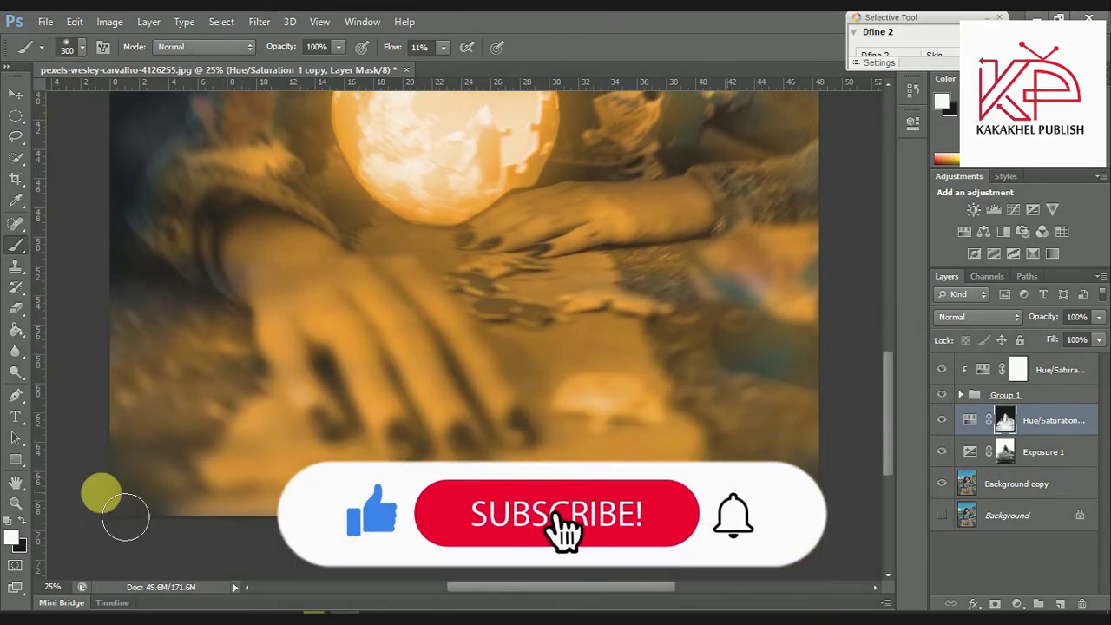
pyautogui.scroll(-2, 607, 339)
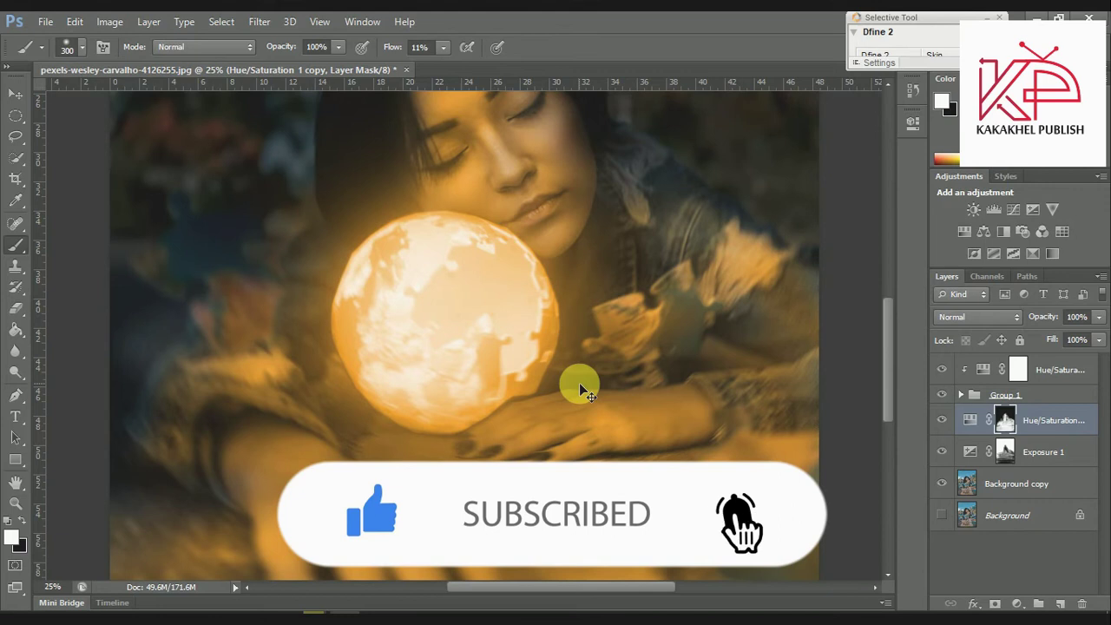
pyautogui.scroll(-2, 579, 384)
pyautogui.moveTo(521, 328); pyautogui.dragTo(519, 294)
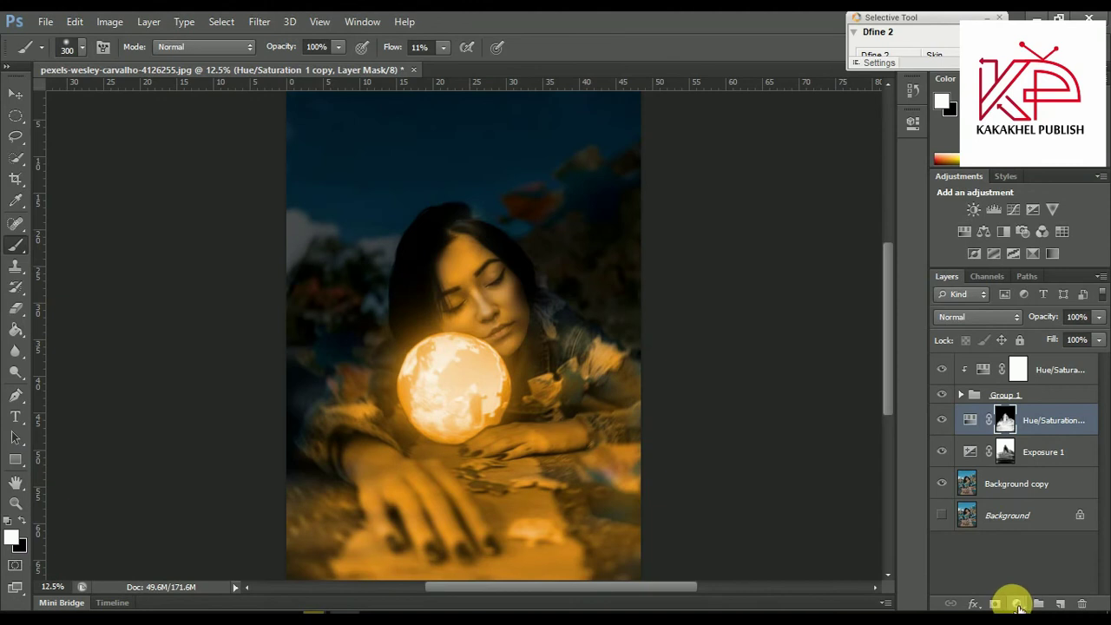
pyautogui.click(1017, 603)
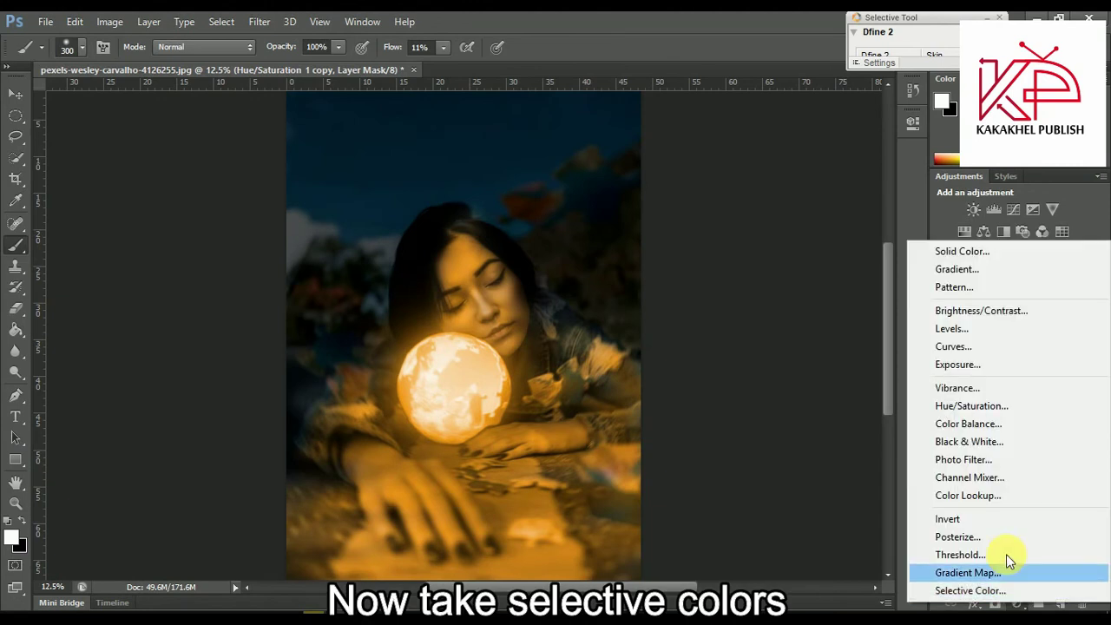
# Step: Add a Selective Color adjustment layer and move it to the top of the layer stack
pyautogui.click(971, 590)
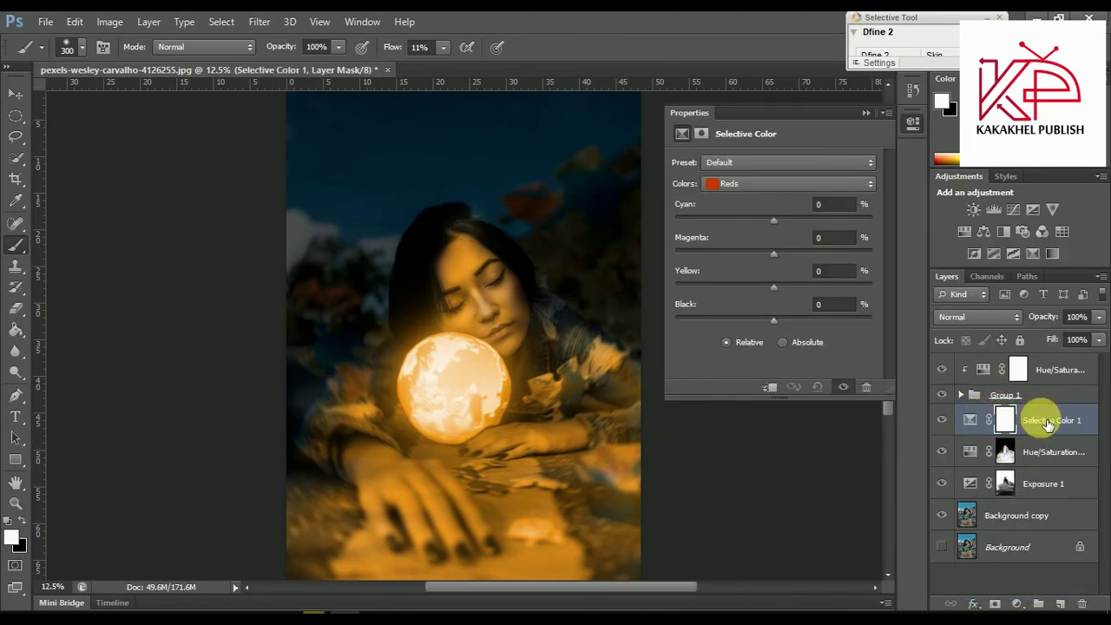
pyautogui.moveTo(1037, 420); pyautogui.dragTo(1050, 355)
pyautogui.moveTo(1049, 420); pyautogui.dragTo(1046, 368)
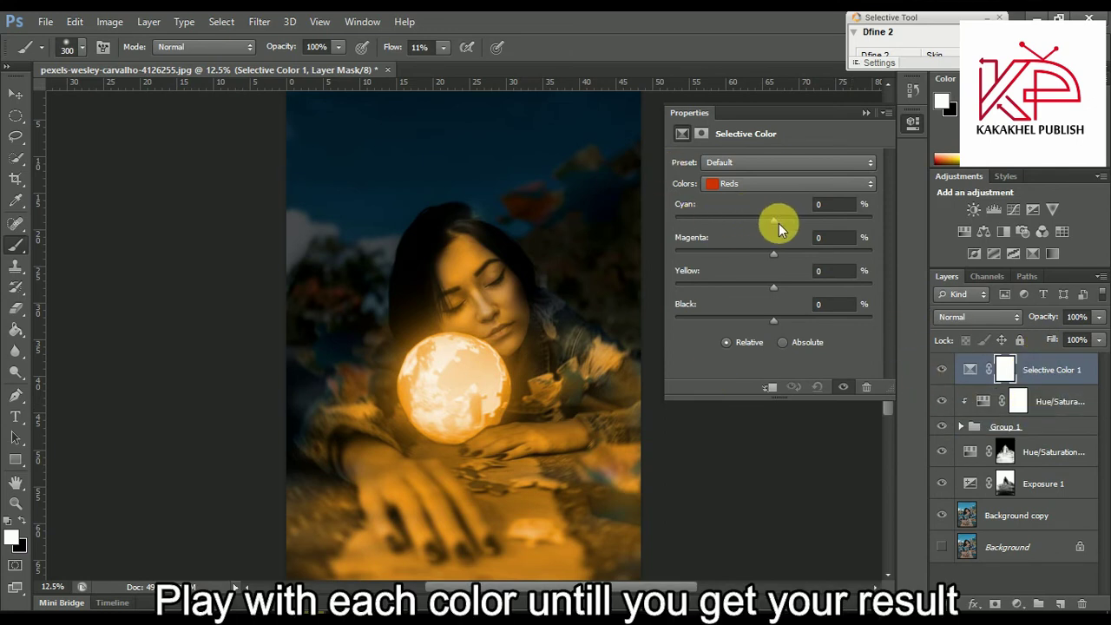
# Step: Set the Selective Color Reds to Cyan -17, Magenta +4, Yellow +12, Black +2
pyautogui.moveTo(778, 223); pyautogui.dragTo(798, 222)
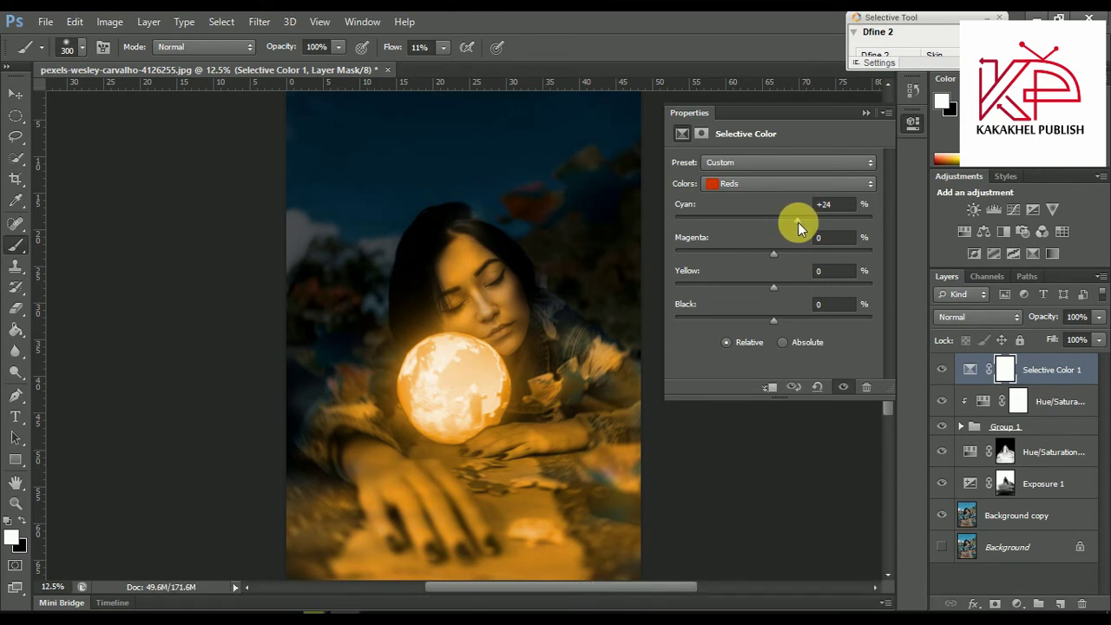
pyautogui.click(791, 221)
pyautogui.moveTo(770, 288); pyautogui.dragTo(784, 287)
pyautogui.moveTo(789, 219); pyautogui.dragTo(762, 222)
pyautogui.moveTo(774, 322); pyautogui.dragTo(776, 322)
pyautogui.click(775, 183)
# Step: Set the Yellows range to Cyan -11, Magenta +9, Yellow -9
pyautogui.click(772, 213)
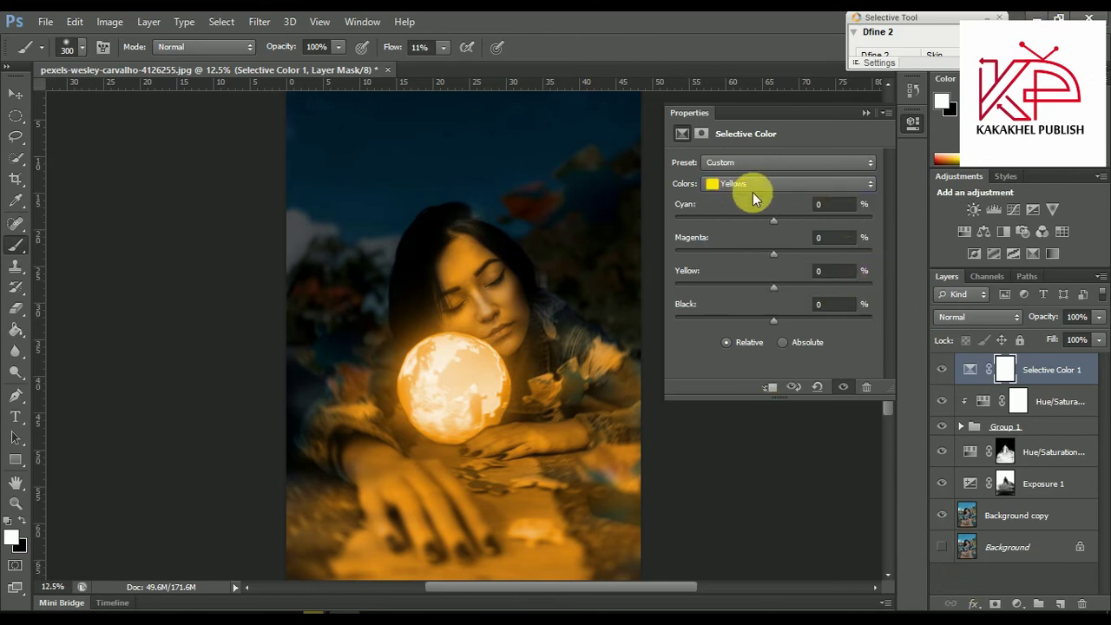
pyautogui.moveTo(778, 217); pyautogui.dragTo(770, 219)
pyautogui.moveTo(768, 218); pyautogui.dragTo(767, 219)
pyautogui.moveTo(764, 220); pyautogui.dragTo(767, 220)
pyautogui.moveTo(765, 218); pyautogui.dragTo(779, 250)
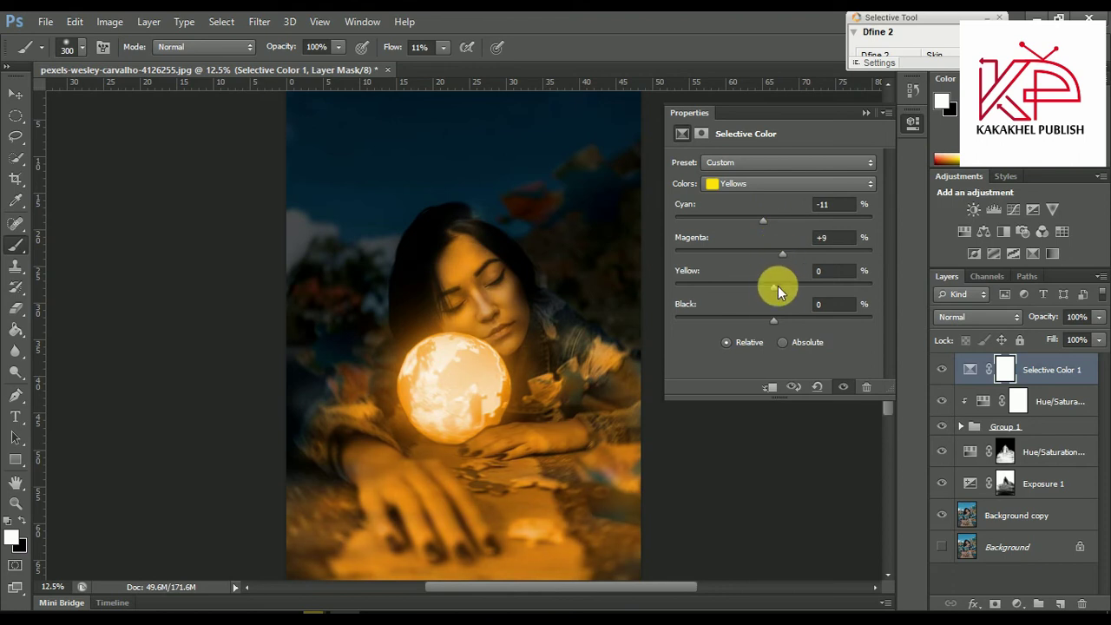
pyautogui.moveTo(774, 289); pyautogui.dragTo(768, 287)
# Step: Raise Yellow in the Reds range to +60
pyautogui.click(772, 186)
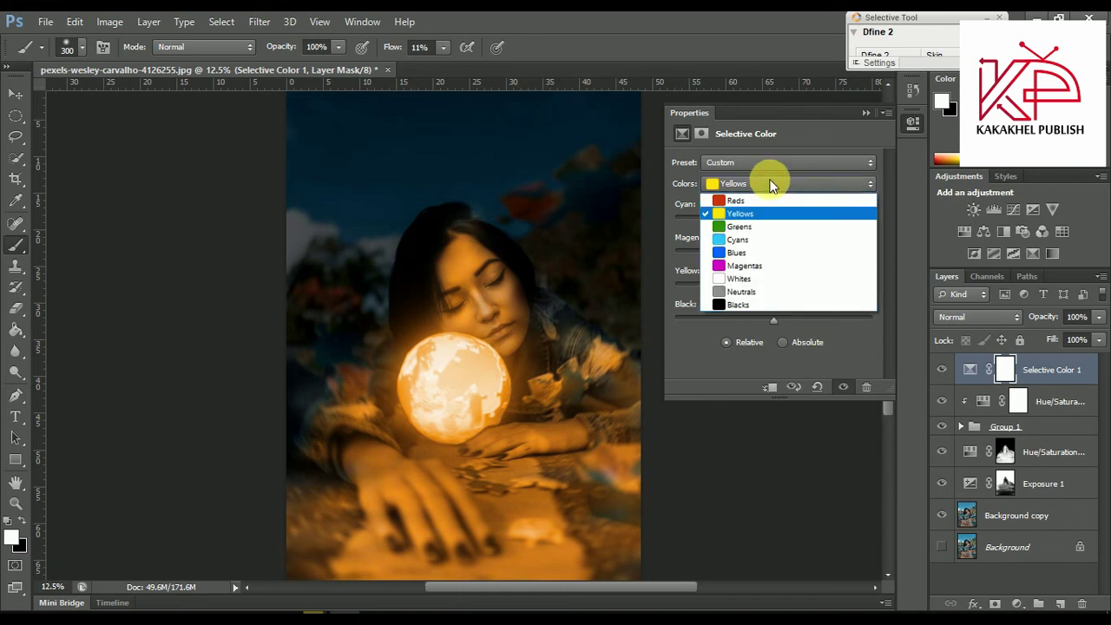
pyautogui.click(763, 206)
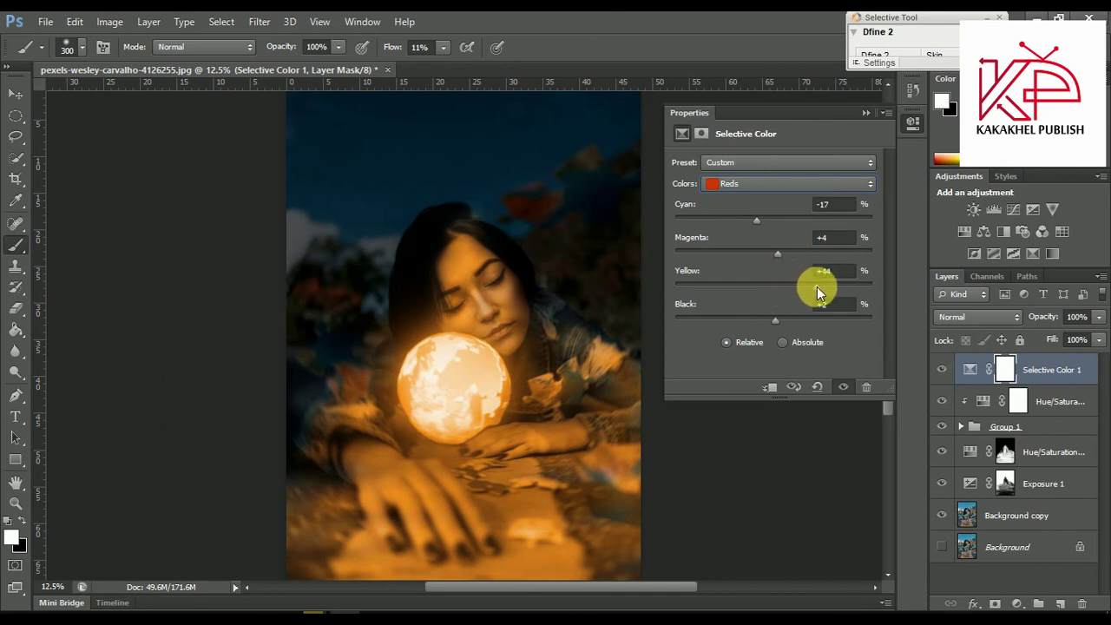
pyautogui.moveTo(824, 286); pyautogui.dragTo(833, 294)
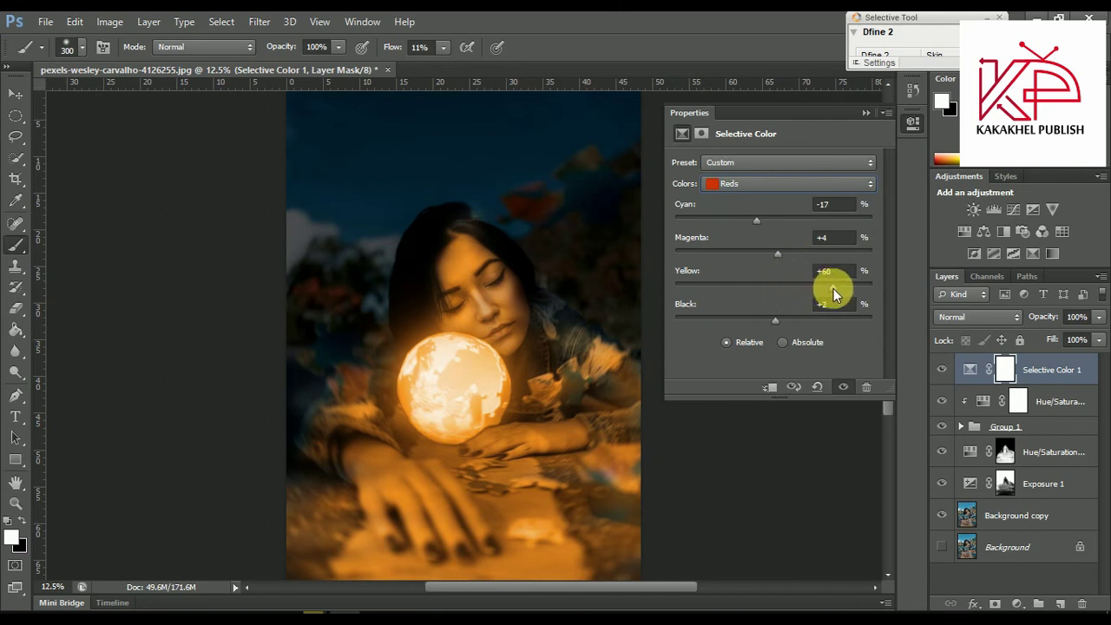
pyautogui.click(781, 184)
pyautogui.click(687, 379)
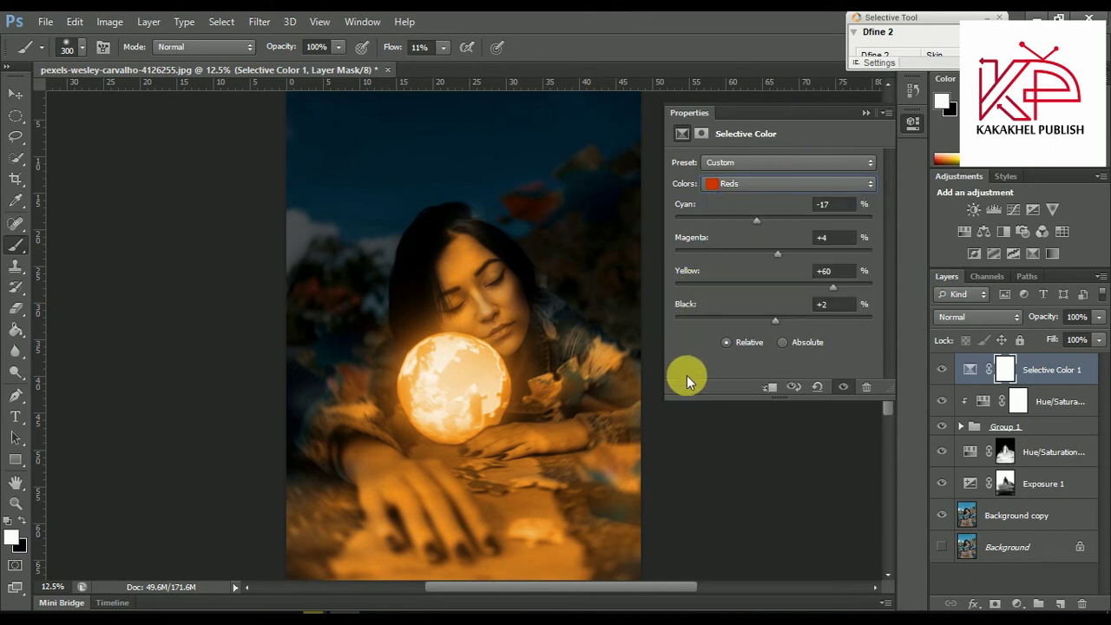
pyautogui.click(756, 183)
pyautogui.click(737, 196)
pyautogui.click(764, 184)
# Step: Give the Neutrals Cyan +4, Magenta +6, Yellow +1, Black +1, then close the properties panel
pyautogui.click(751, 273)
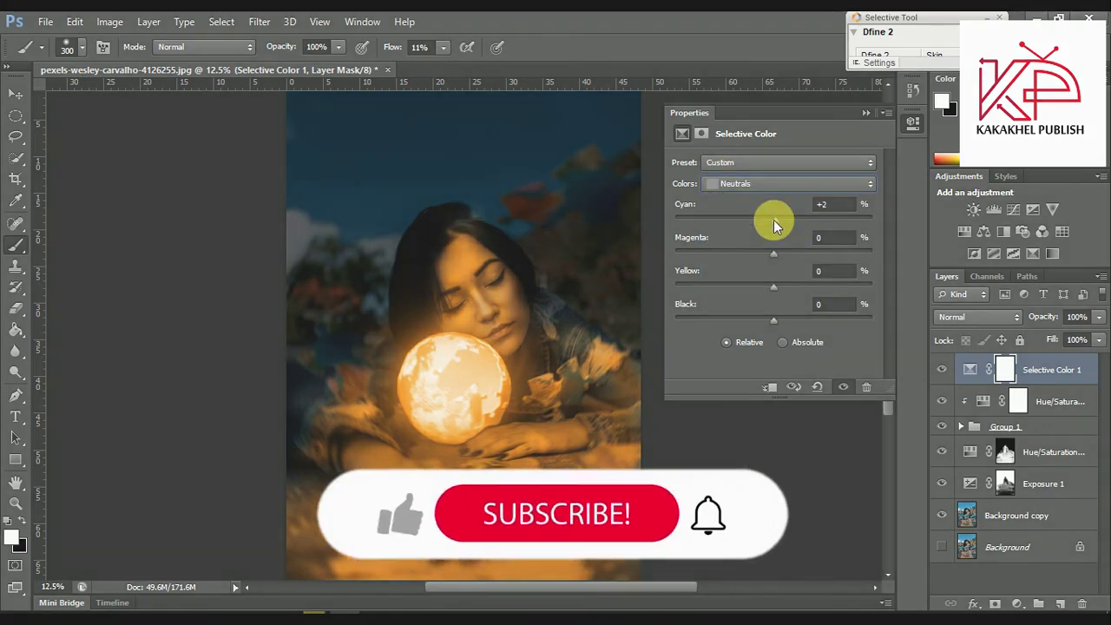
pyautogui.click(831, 204)
pyautogui.write('4')
pyautogui.click(824, 238)
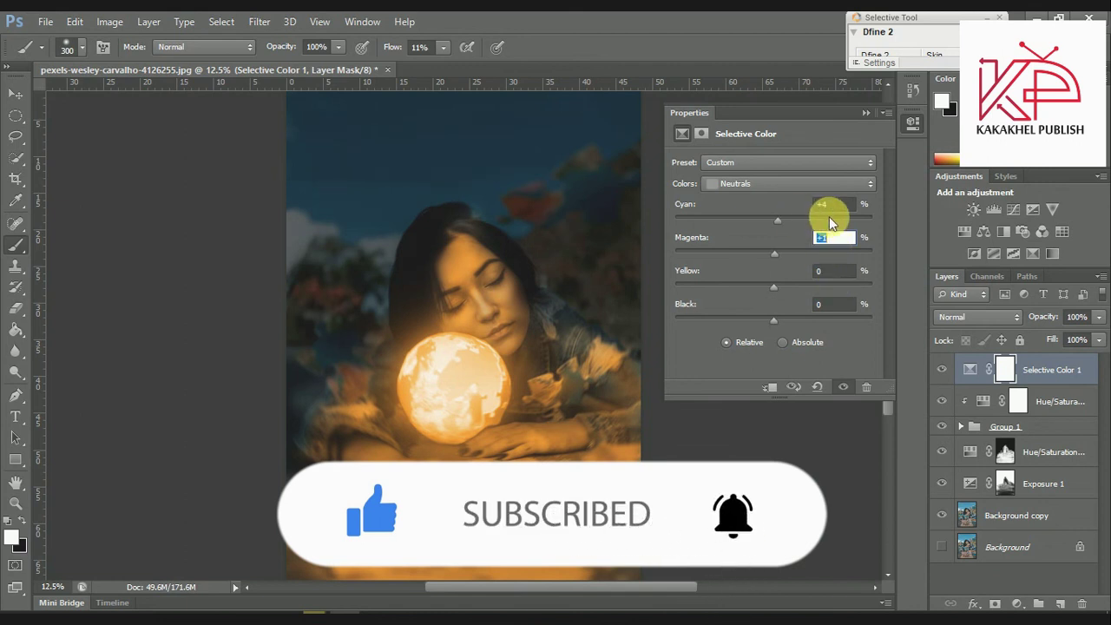
pyautogui.press('Up')
pyautogui.press('Up')
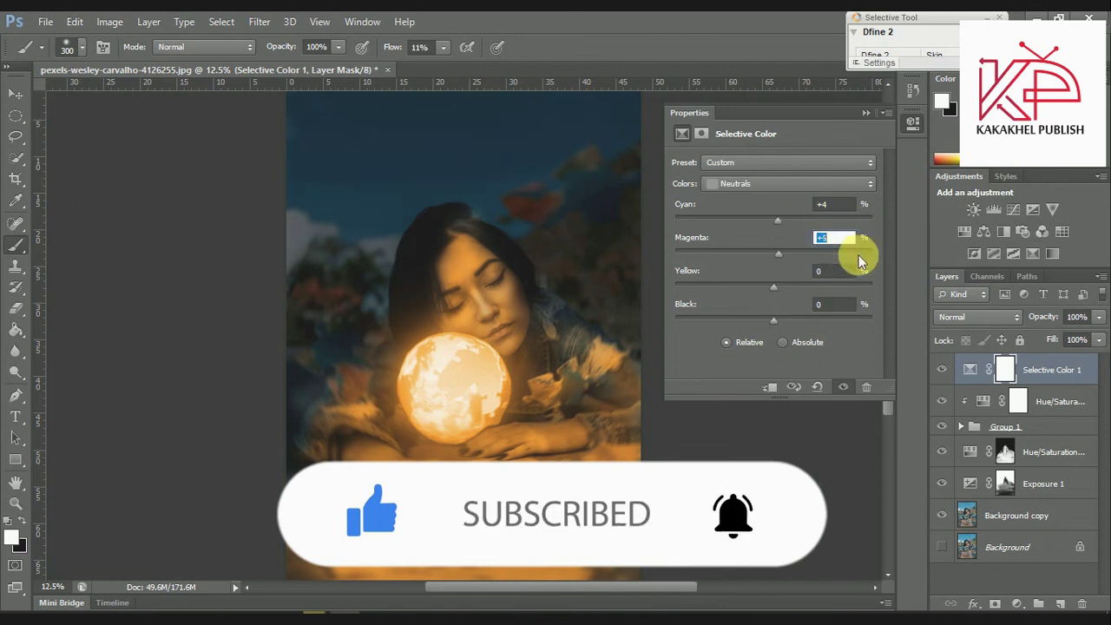
pyautogui.press('Up')
pyautogui.click(820, 271)
pyautogui.press('Up')
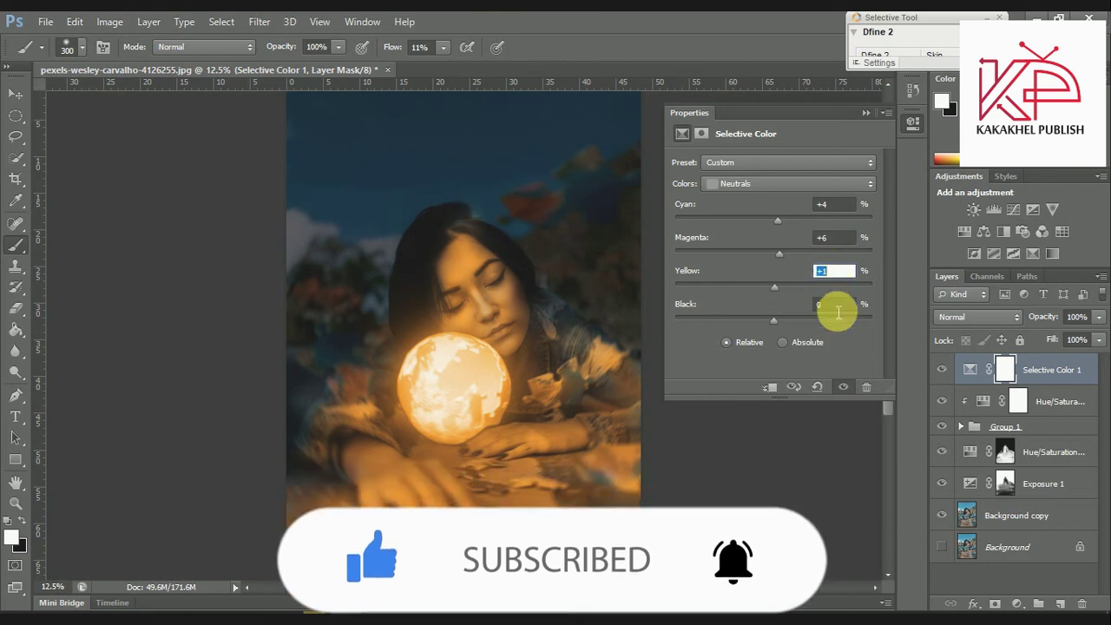
pyautogui.click(834, 305)
pyautogui.press('Up')
pyautogui.click(865, 113)
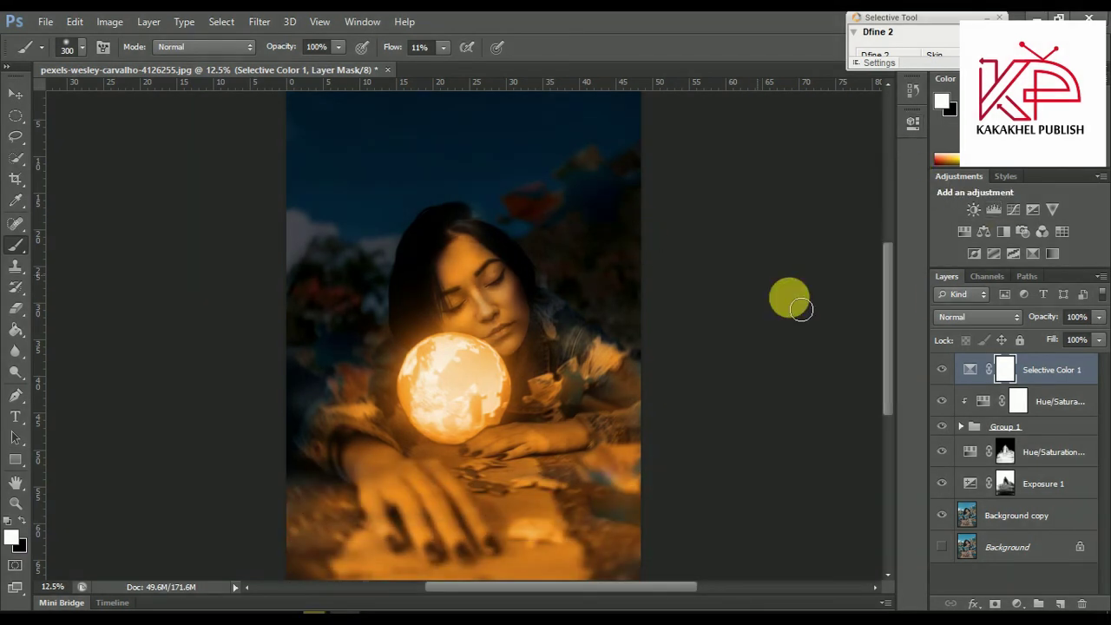
pyautogui.moveTo(953, 408); pyautogui.dragTo(948, 501)
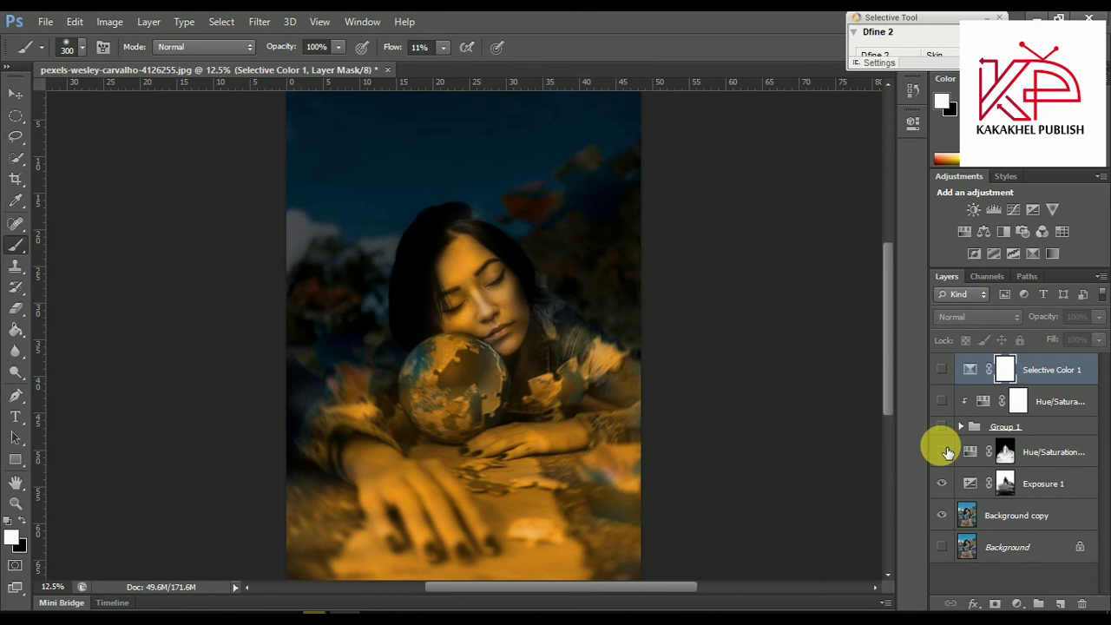
pyautogui.click(943, 484)
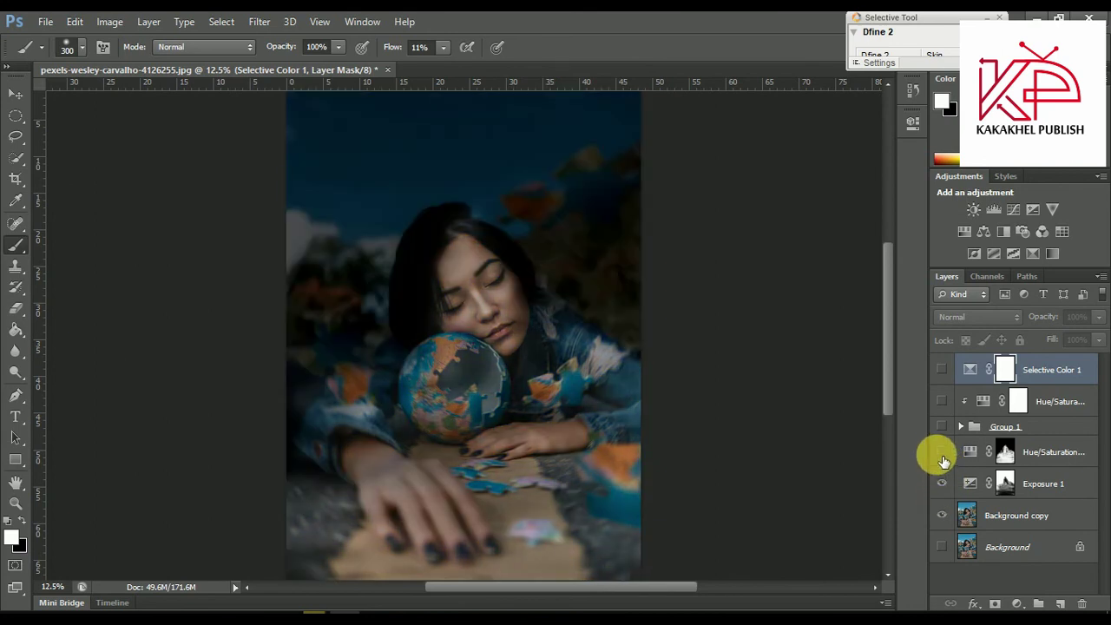
pyautogui.click(943, 452)
pyautogui.click(942, 426)
pyautogui.moveTo(942, 426)
pyautogui.mouseDown()
pyautogui.moveTo(954, 486)
pyautogui.moveTo(943, 426)
pyautogui.mouseUp()
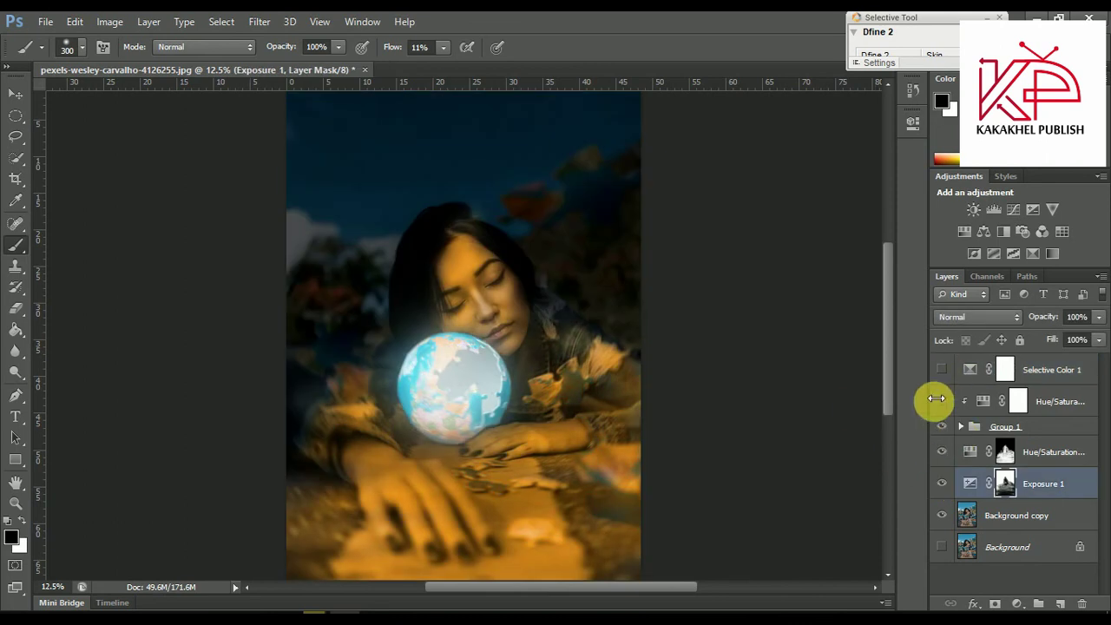
pyautogui.click(942, 401)
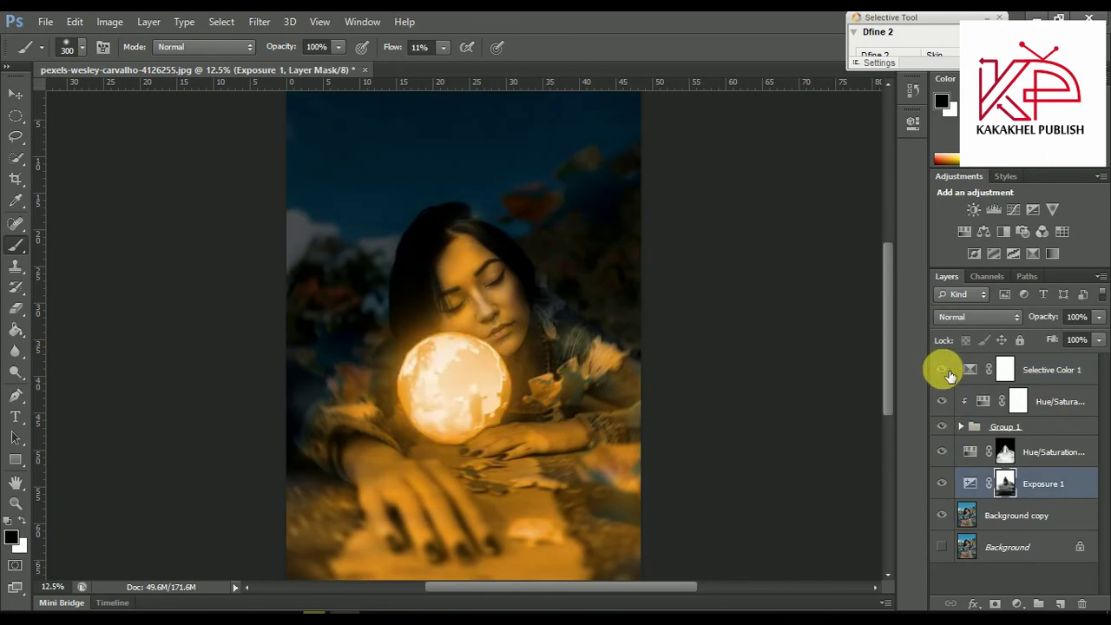